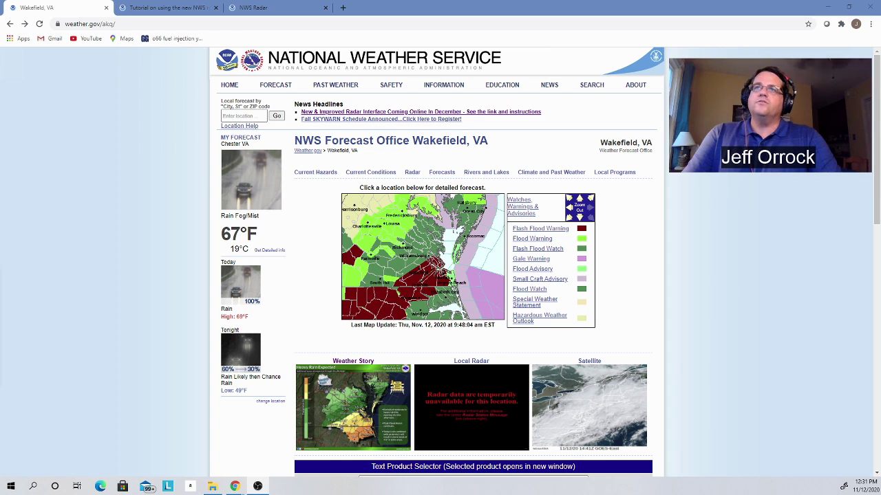
Step: Examine the Quick Reference Image in the tutorial on using the new NWS radar display
click(168, 8)
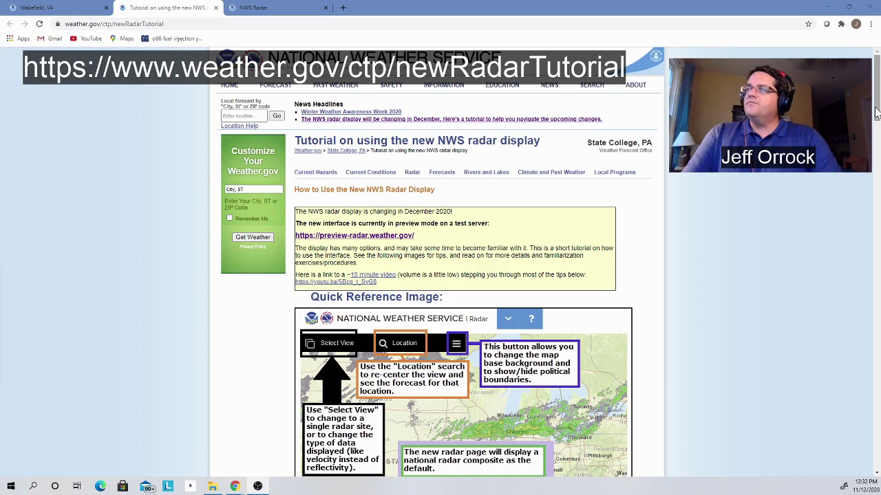
drag(876, 112, 863, 147)
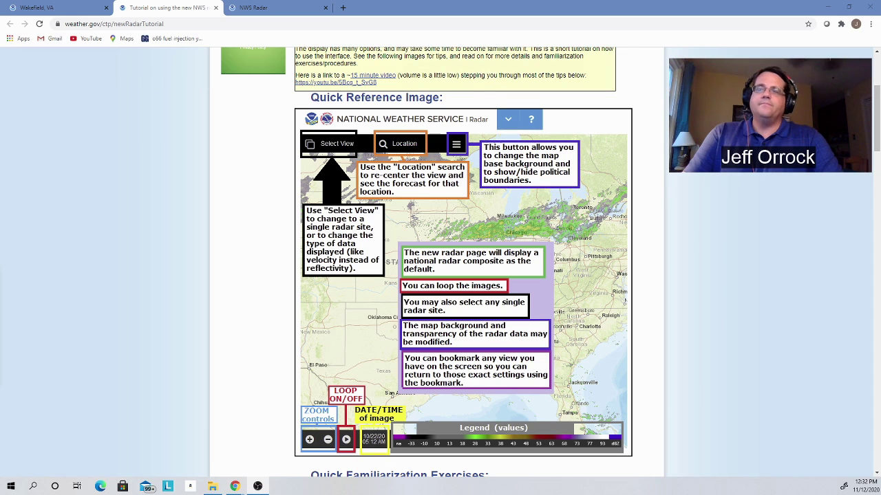
Step: Bring up the NWS Radar map framed on the contiguous United States, play the radar loop and pause it
click(235, 13)
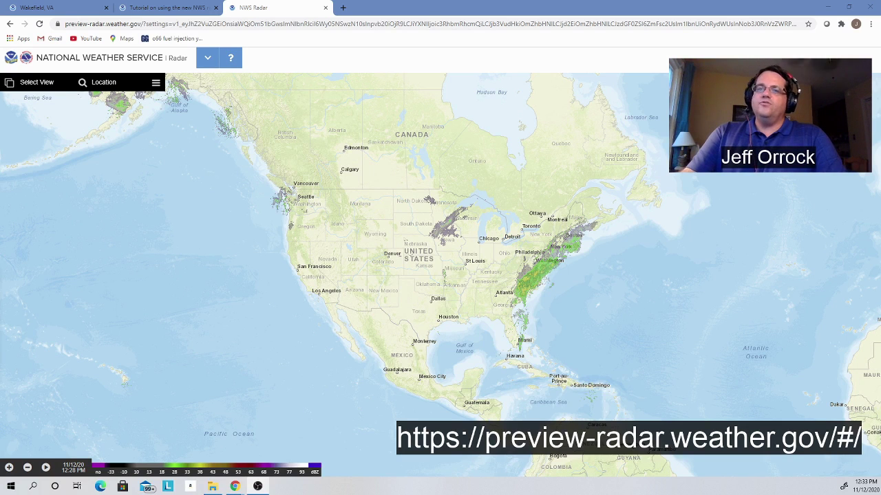
click(9, 469)
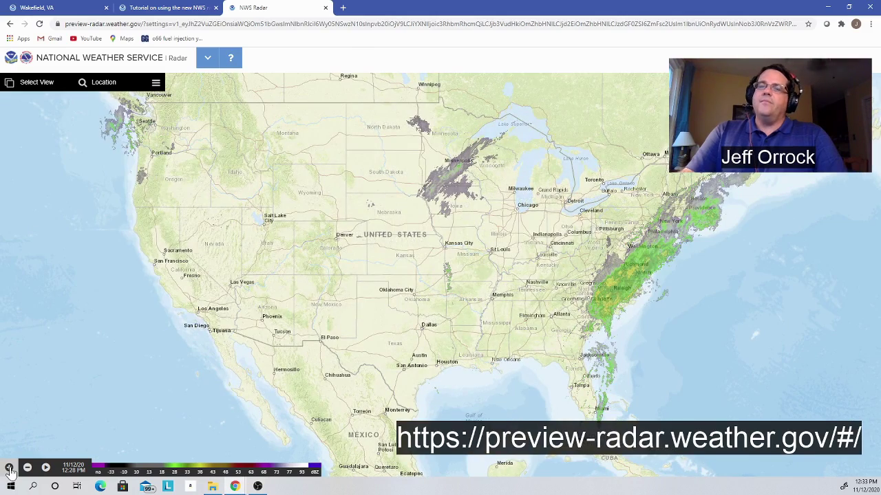
drag(485, 289, 488, 313)
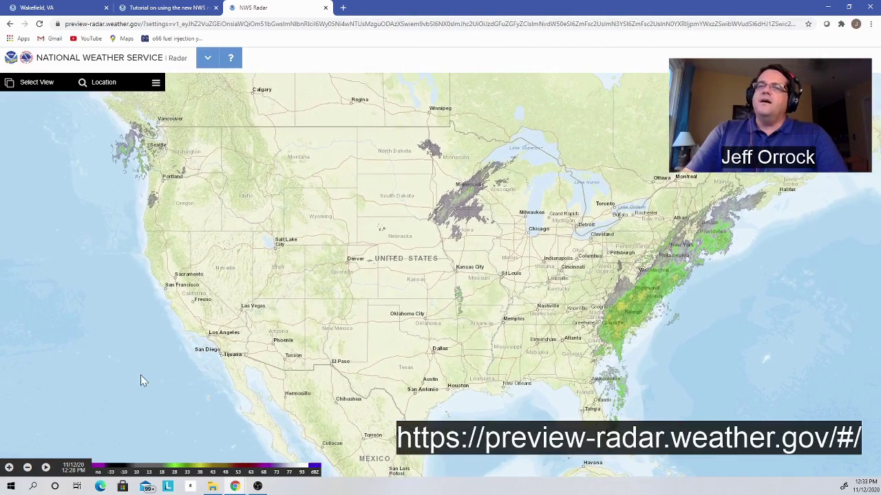
click(45, 468)
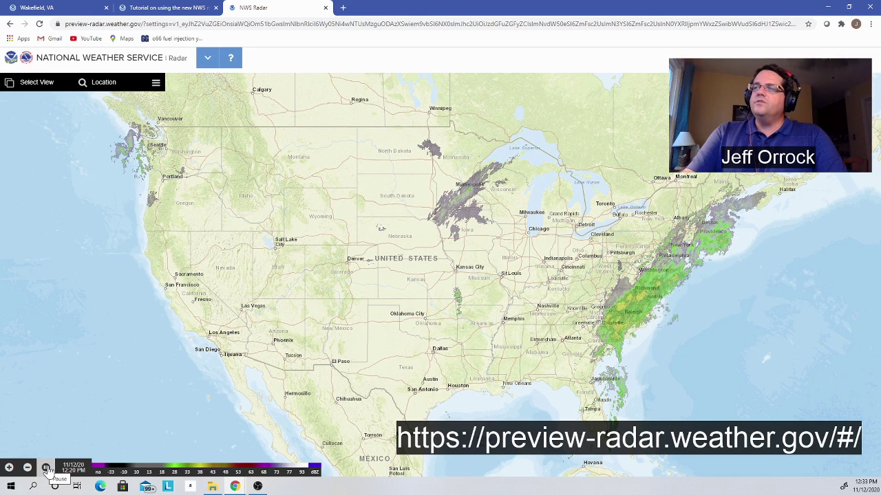
click(46, 468)
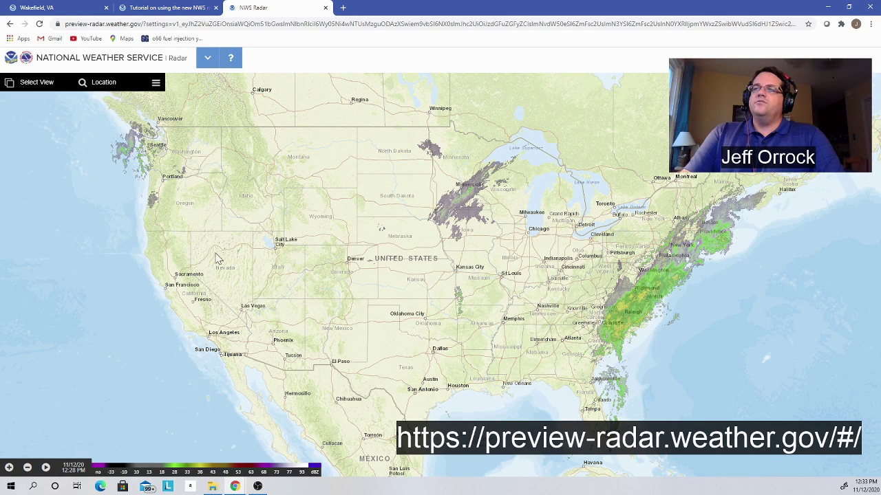
Step: Try the Dark Canvas, Satellite and Topographic base layers on the radar map and return to the Standard base layer
click(156, 84)
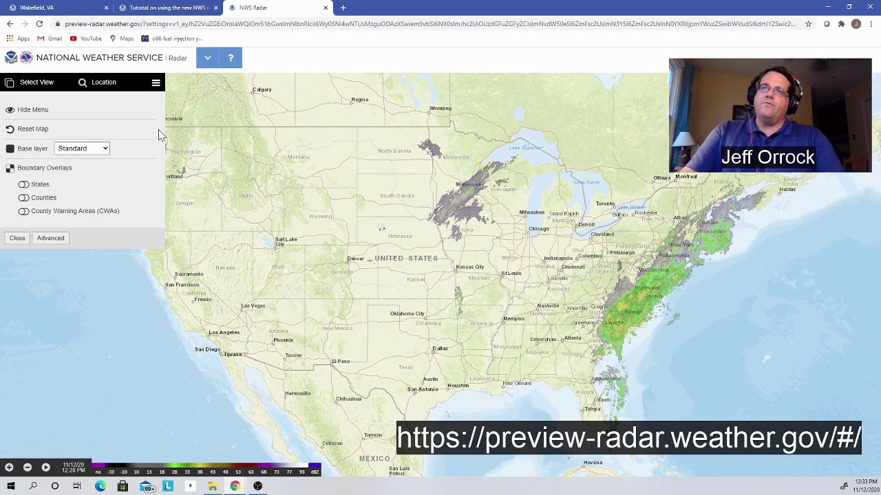
click(106, 150)
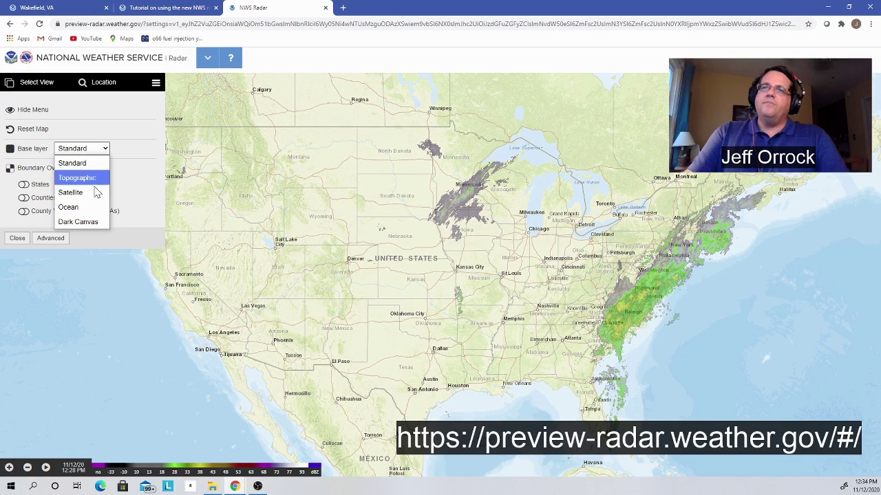
click(94, 222)
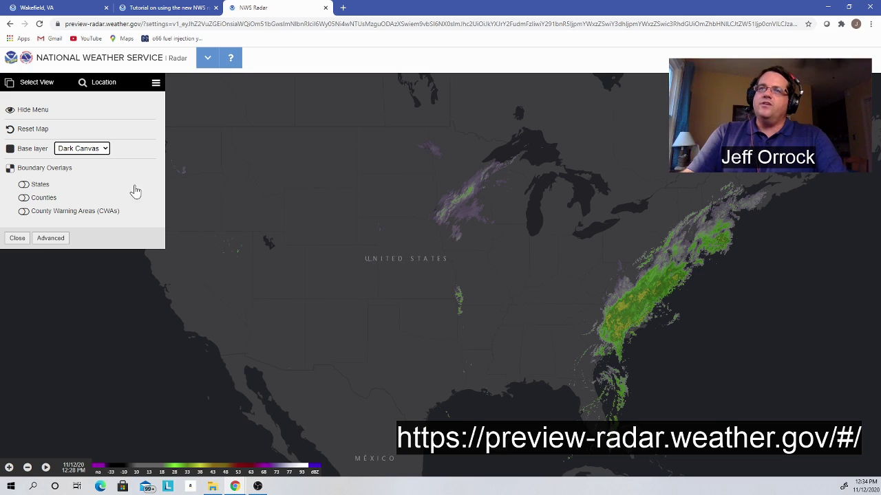
click(108, 150)
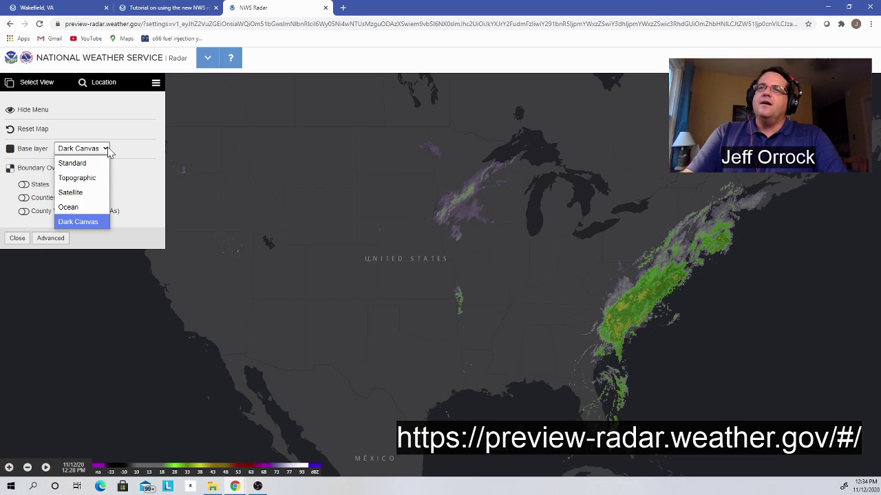
click(98, 192)
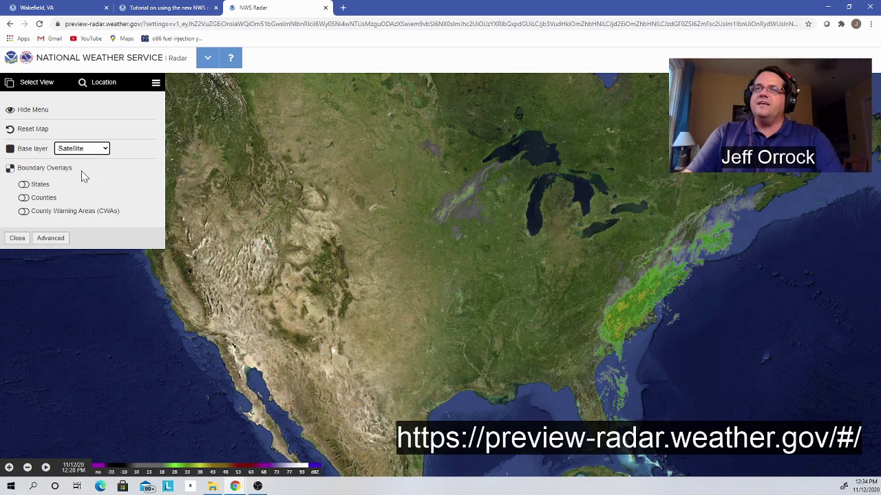
click(104, 149)
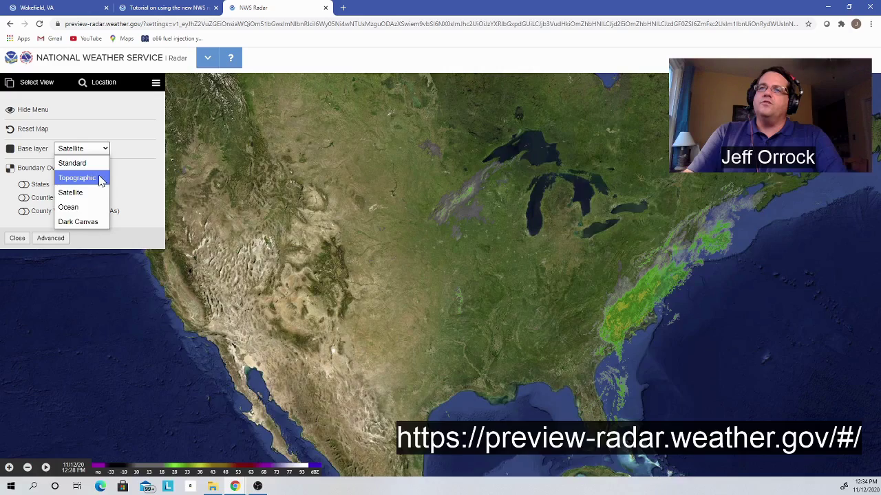
click(100, 180)
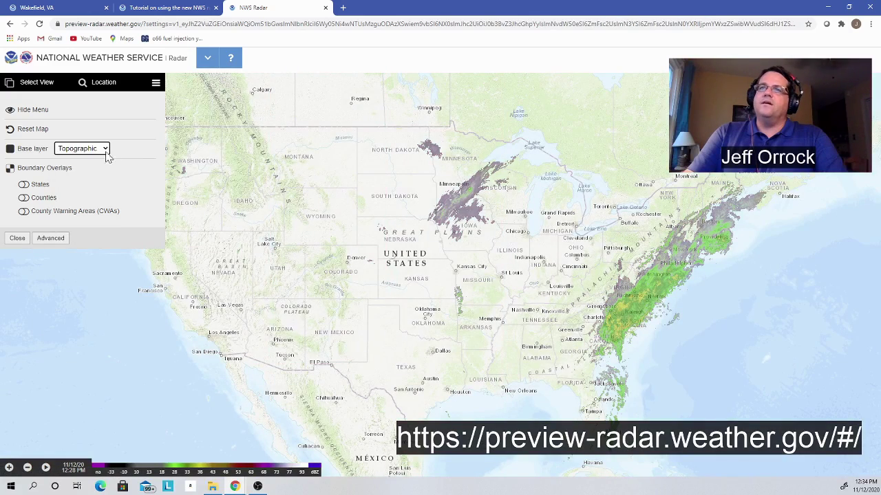
click(106, 150)
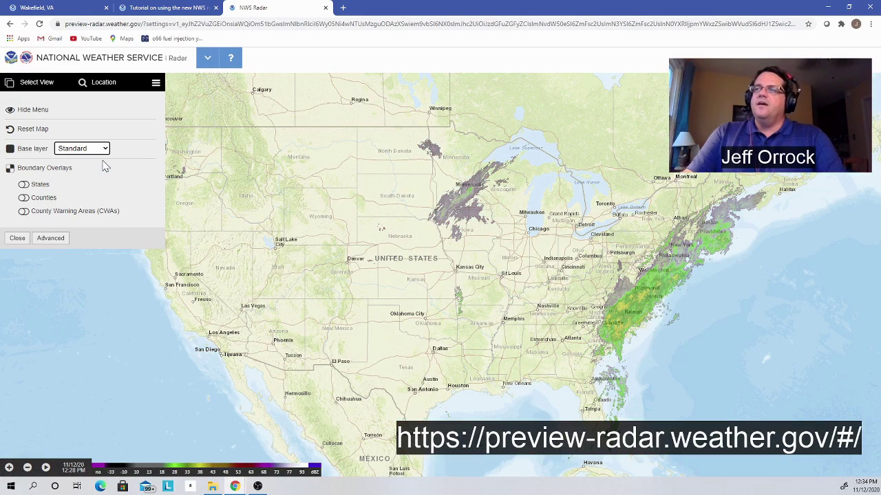
Step: Turn on the States and Counties boundary overlays on the radar map
click(26, 190)
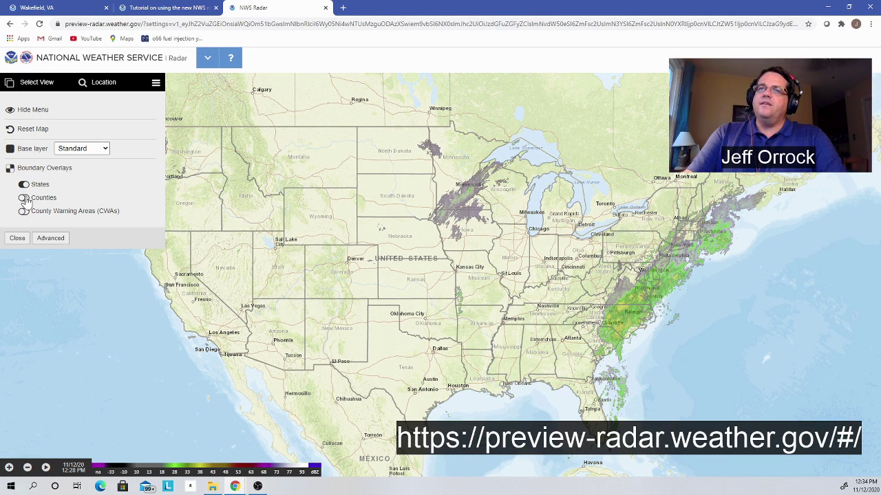
click(24, 199)
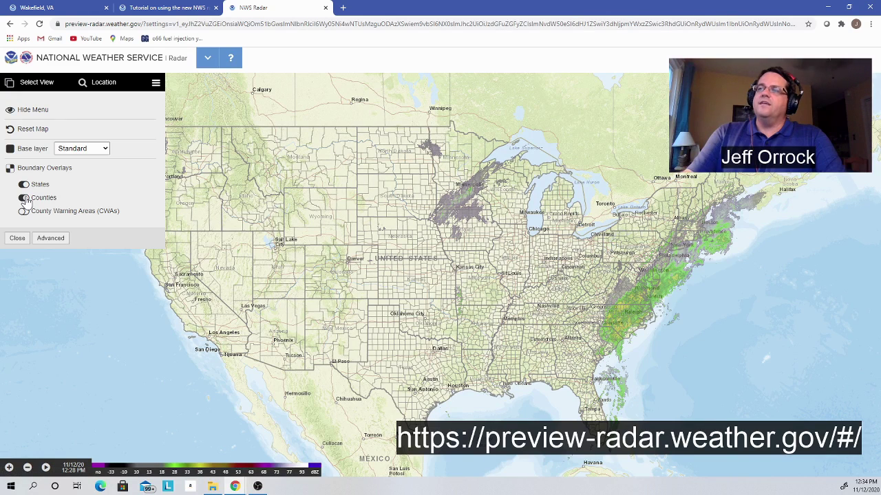
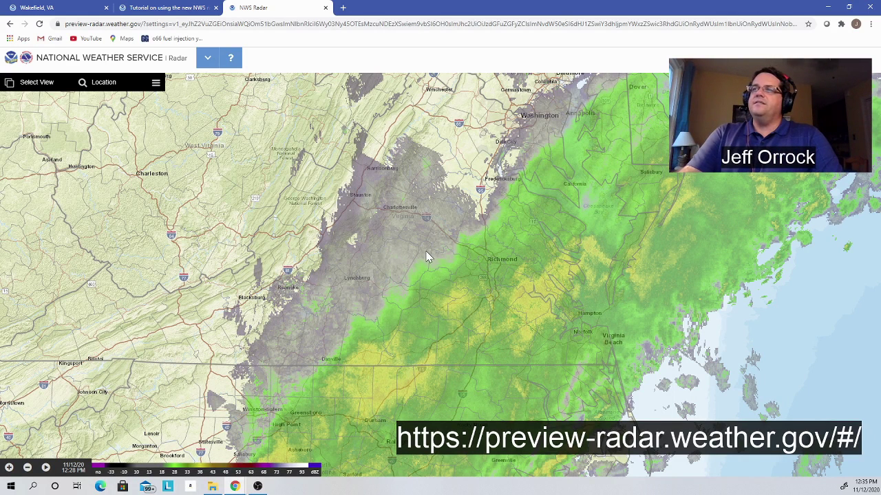
Step: Bookmark the customized radar map view of Virginia in the browser and dismiss the bookmark notice
mouse_move(427, 254)
mouse_down()
mouse_move(419, 268)
mouse_move(417, 260)
mouse_up()
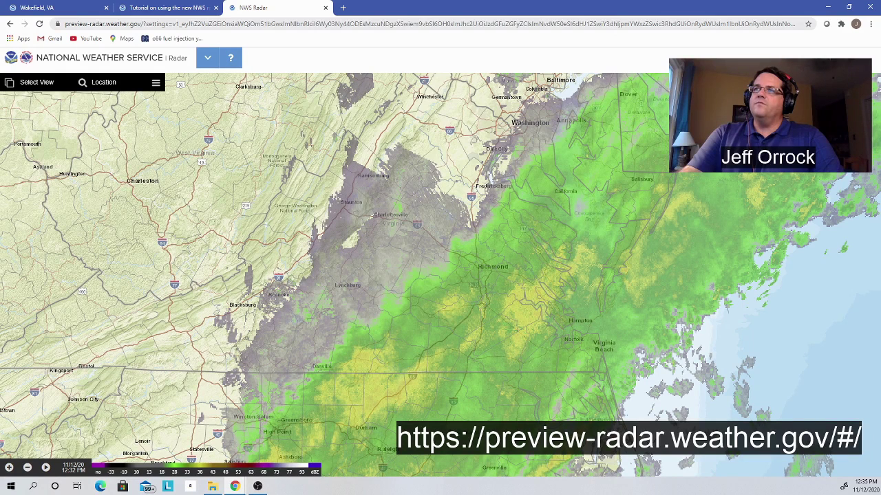
drag(315, 24, 507, 23)
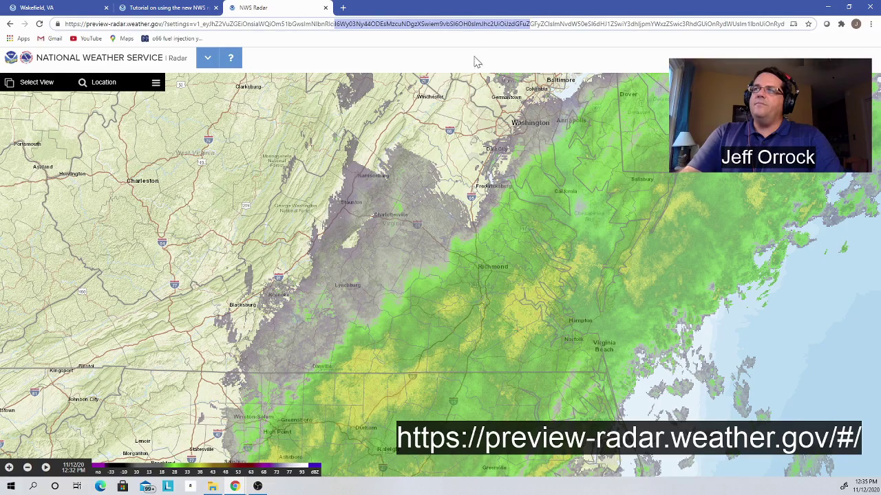
drag(434, 205, 401, 212)
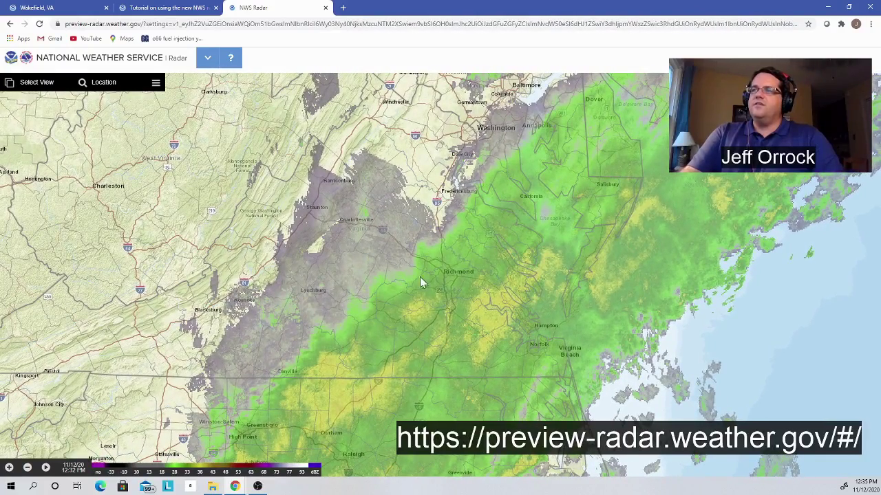
drag(311, 297, 395, 296)
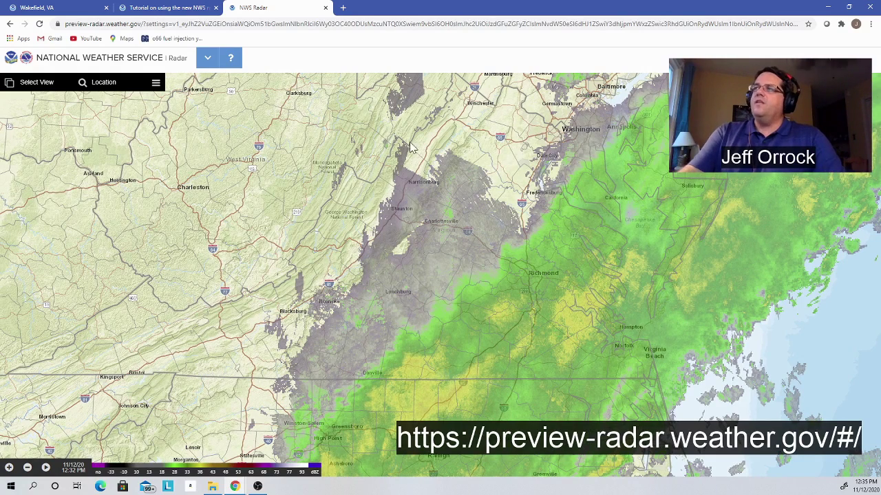
click(809, 25)
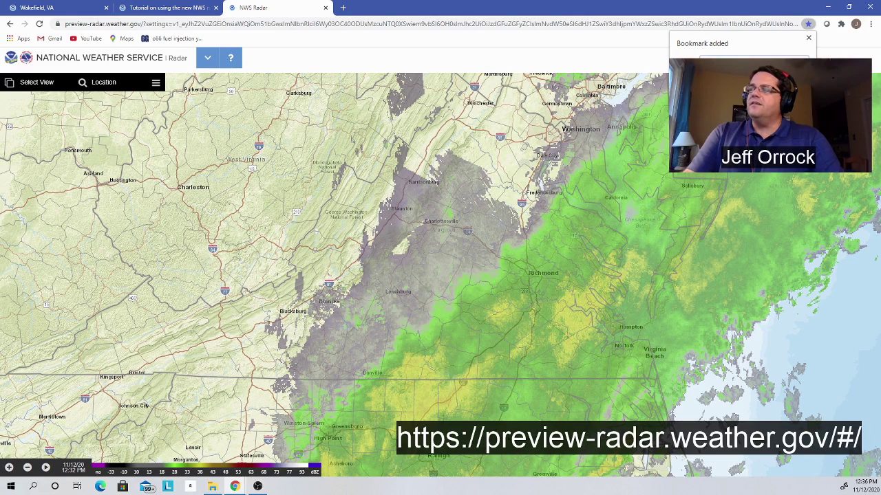
click(809, 39)
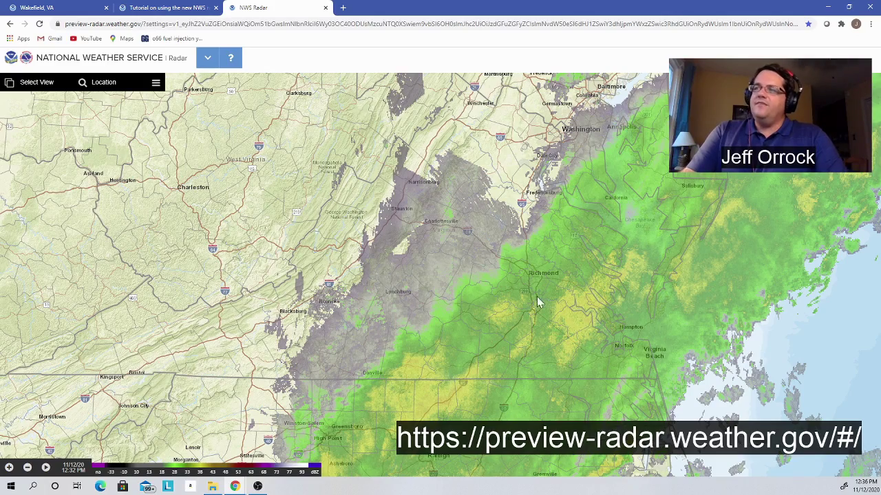
Step: Switch the radar display over Virginia to the National radar mosaic view
scroll(535, 296, up, 2)
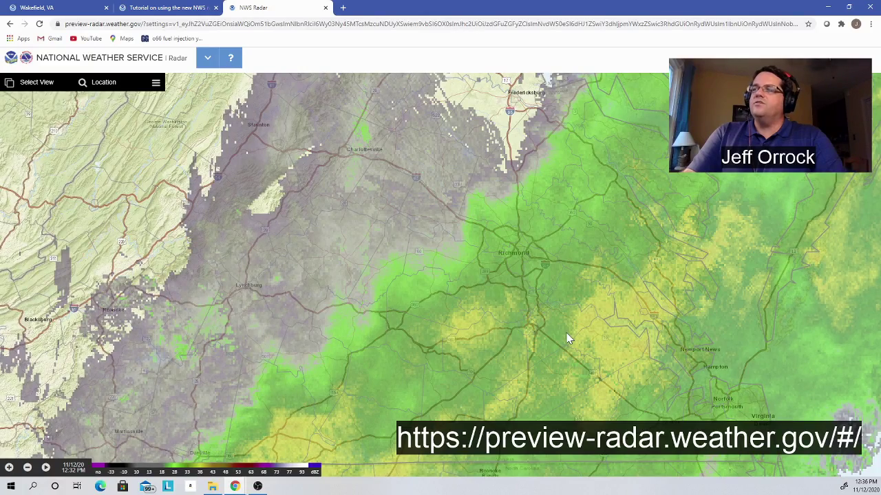
drag(568, 338, 560, 295)
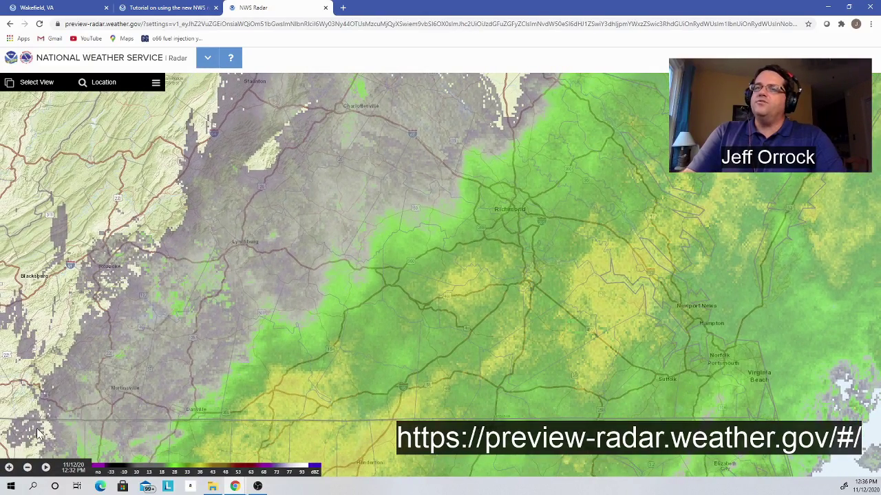
click(28, 467)
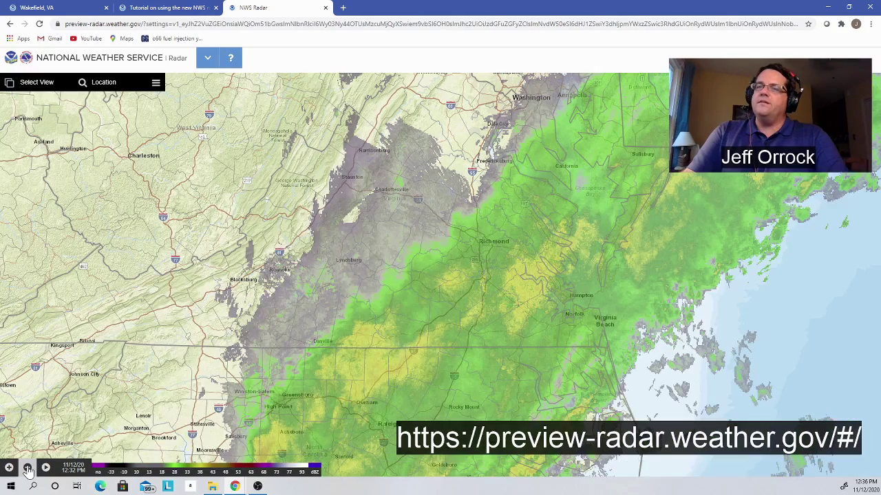
click(29, 468)
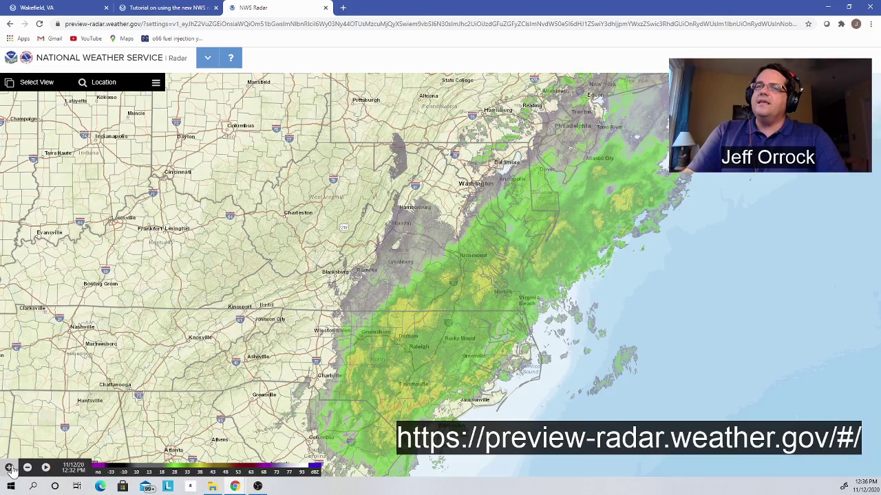
click(9, 468)
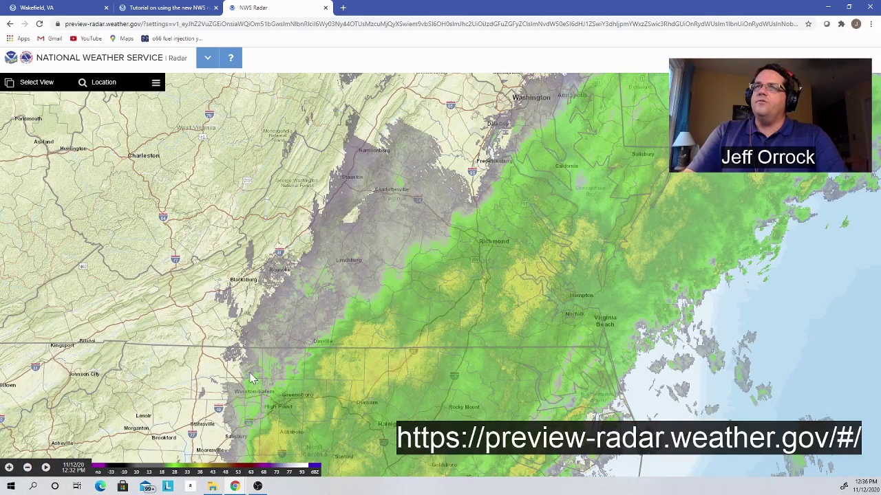
drag(540, 271, 556, 288)
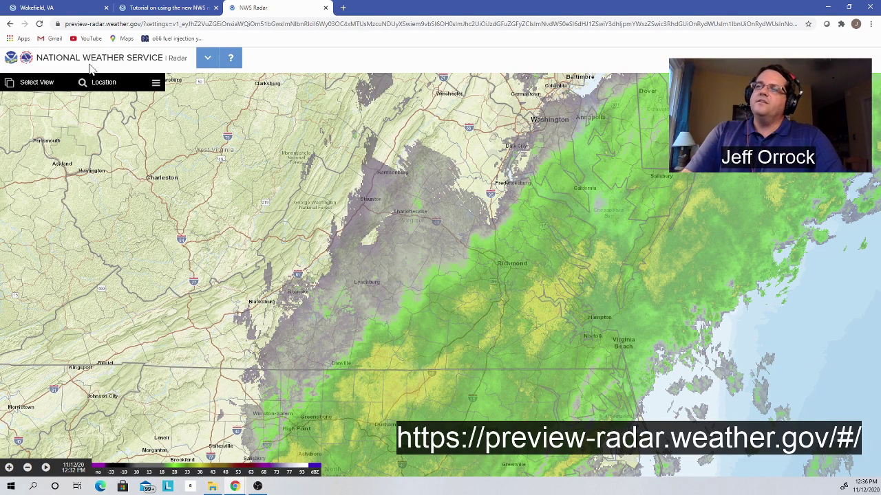
click(30, 92)
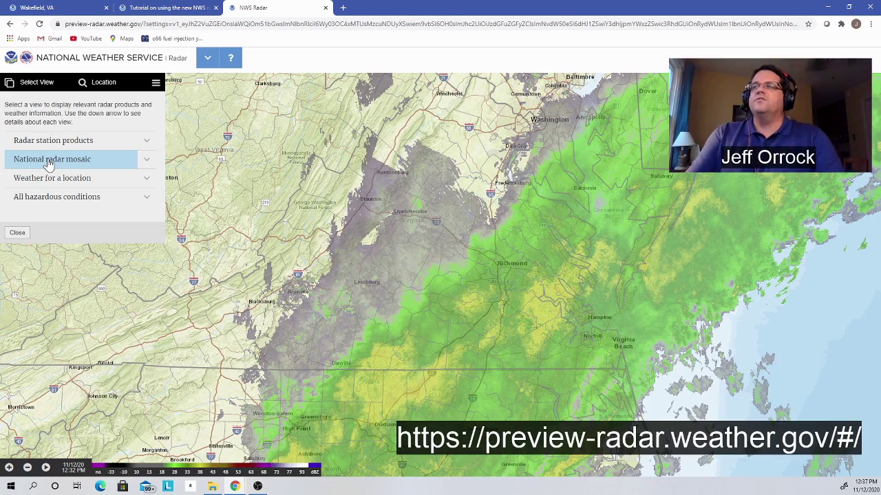
click(108, 167)
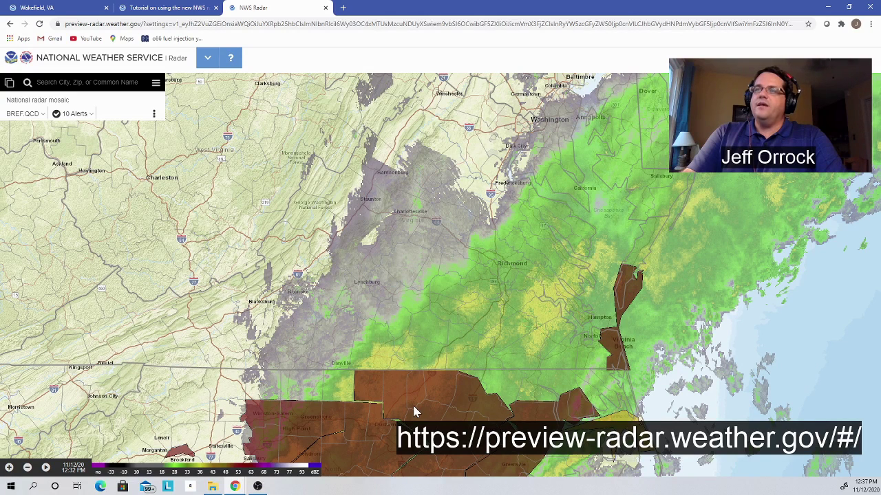
Step: List the alerts visible on the map and look closer at the warning areas around southeastern Virginia
click(86, 115)
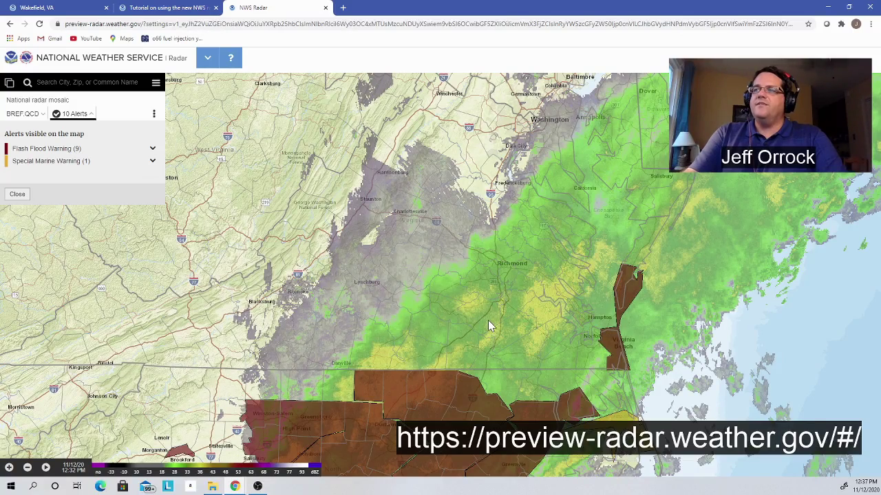
key(Right)
key(Down)
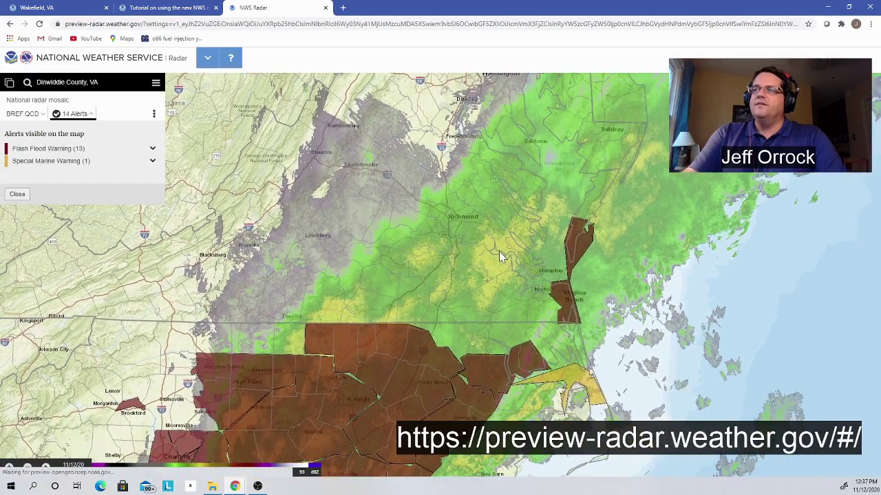
scroll(499, 251, up, 2)
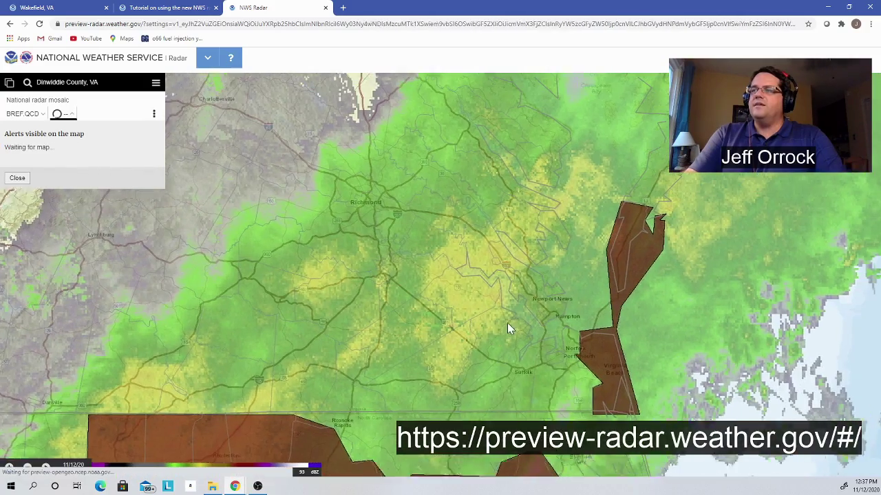
Step: Hide the Storm Based Warnings overlay on the National radar mosaic and close the overlay options
drag(508, 322, 481, 380)
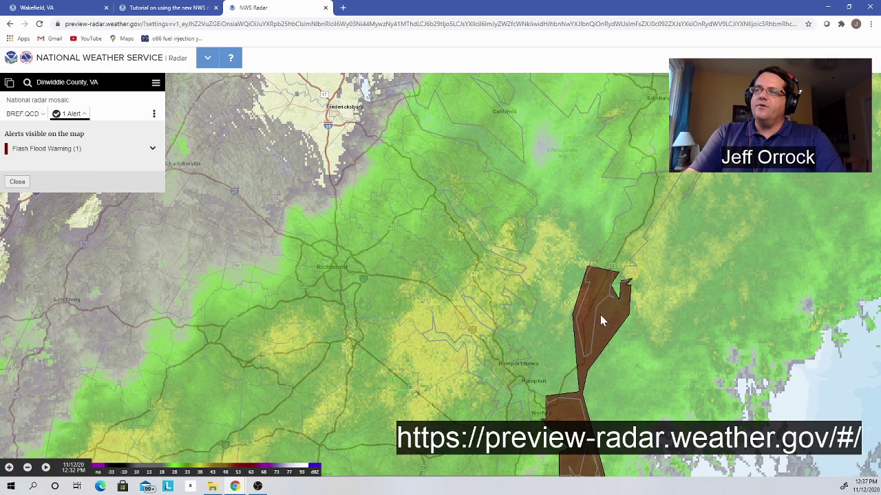
drag(338, 323, 393, 229)
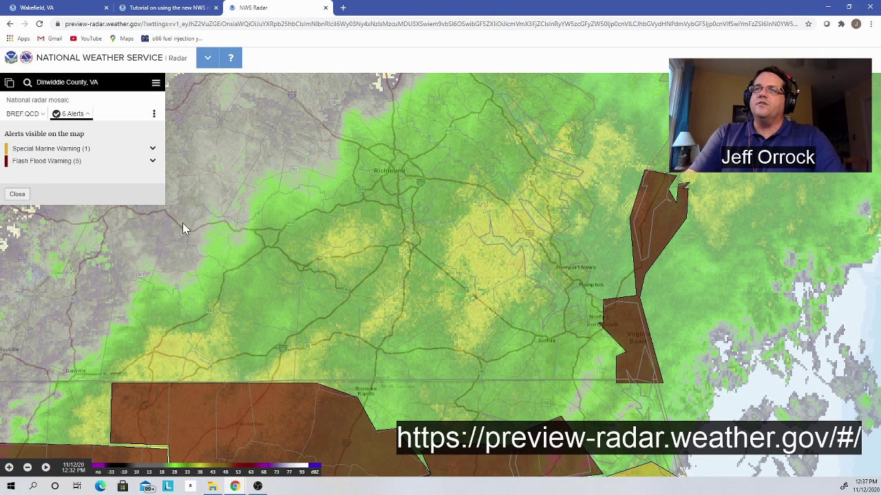
click(28, 468)
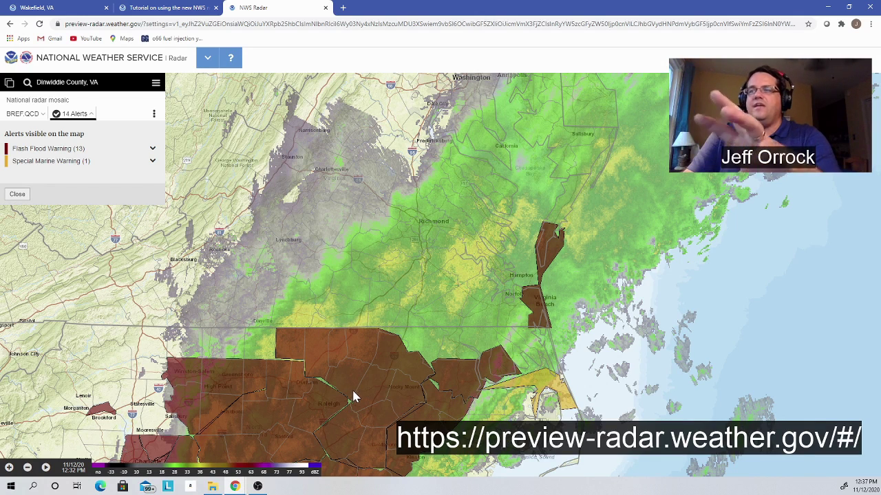
click(155, 117)
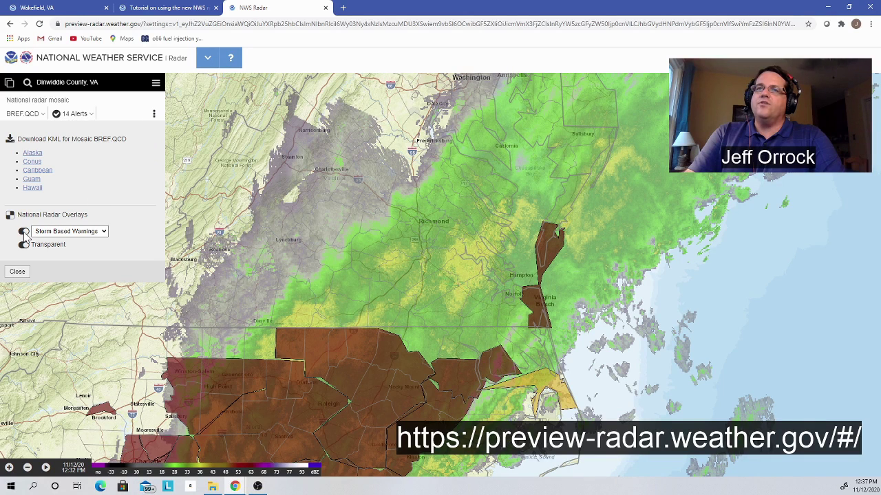
click(23, 231)
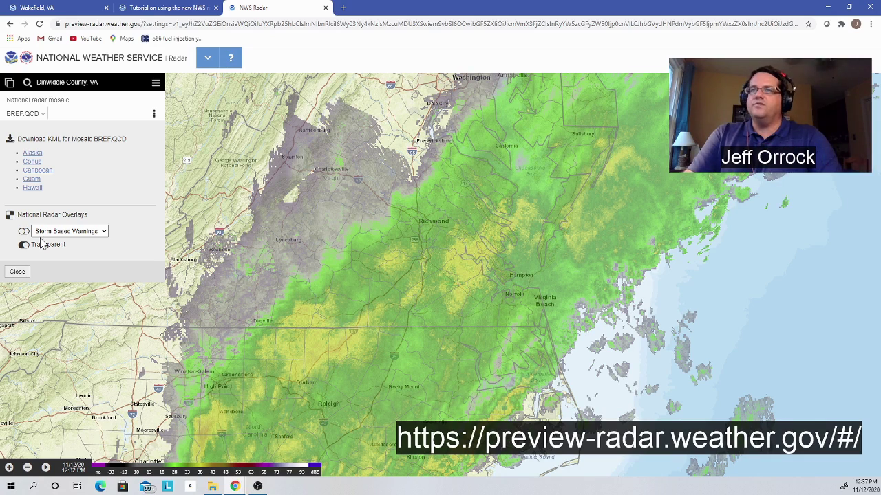
click(17, 271)
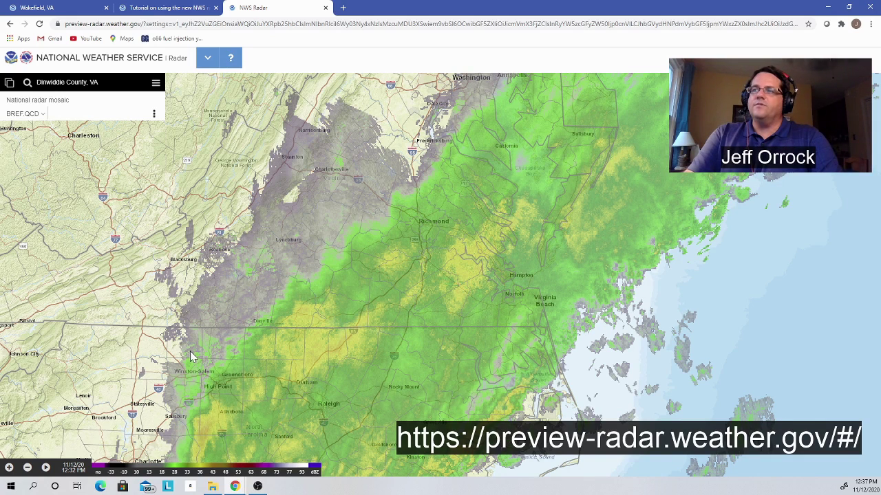
Step: Turn the Storm Based Warnings overlay of the mosaic back on to compare, and hide it again
click(155, 115)
click(28, 232)
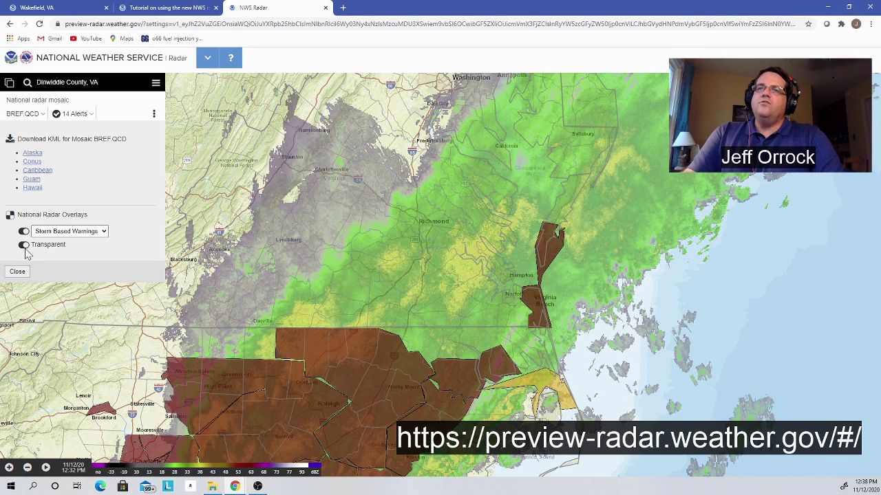
click(24, 232)
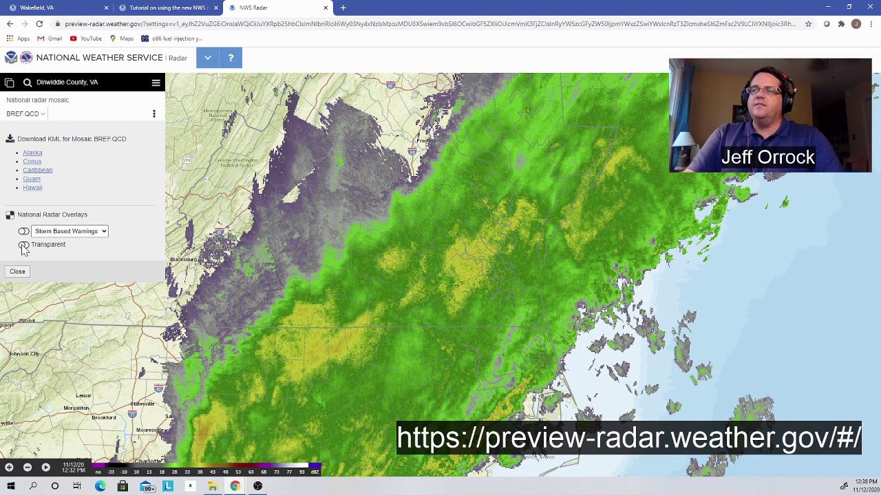
Step: Make the radar mosaic transparent again, check the roads and towns around Wakefield, and close the overlay options
click(23, 245)
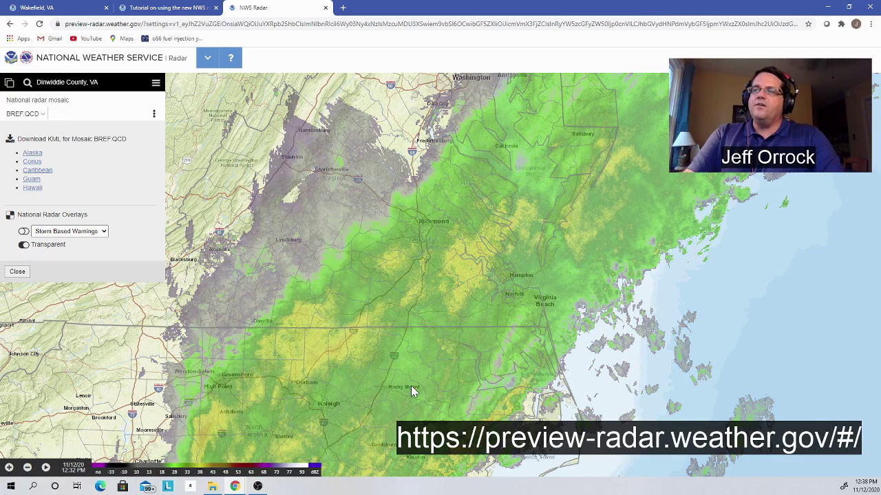
scroll(411, 389, up, 2)
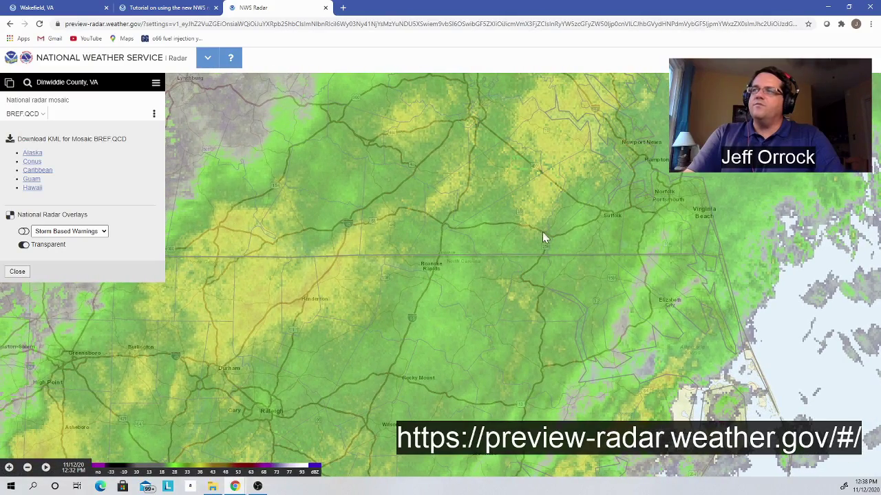
scroll(571, 190, up, 2)
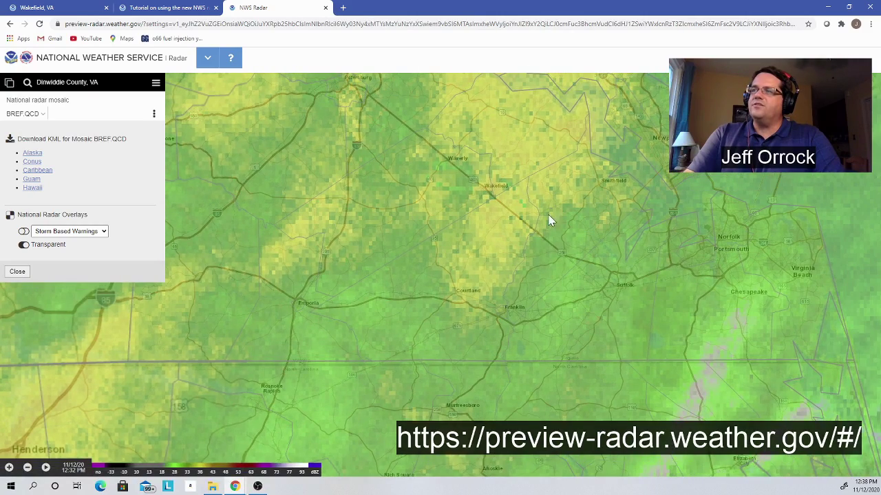
drag(550, 208, 544, 259)
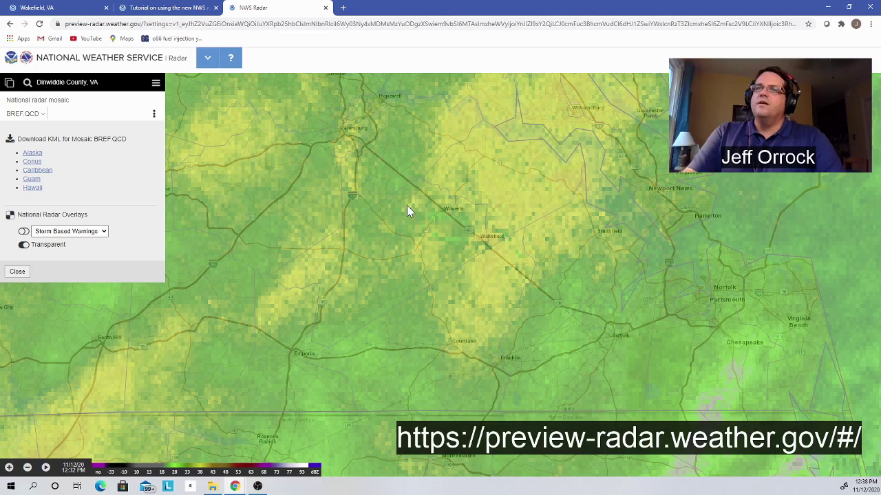
click(17, 272)
Step: Show the Raw Base Reflectivity product on a wider mosaic view and return to QCd Base Reflectivity for comparison
click(26, 468)
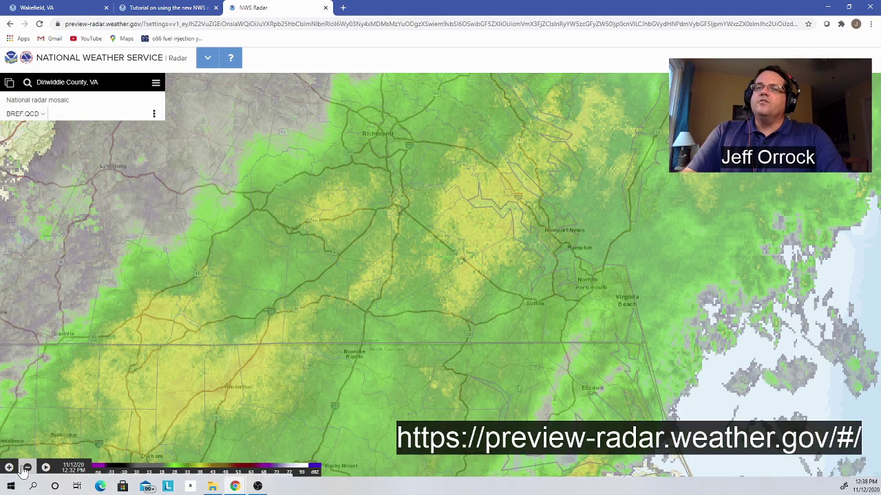
click(26, 468)
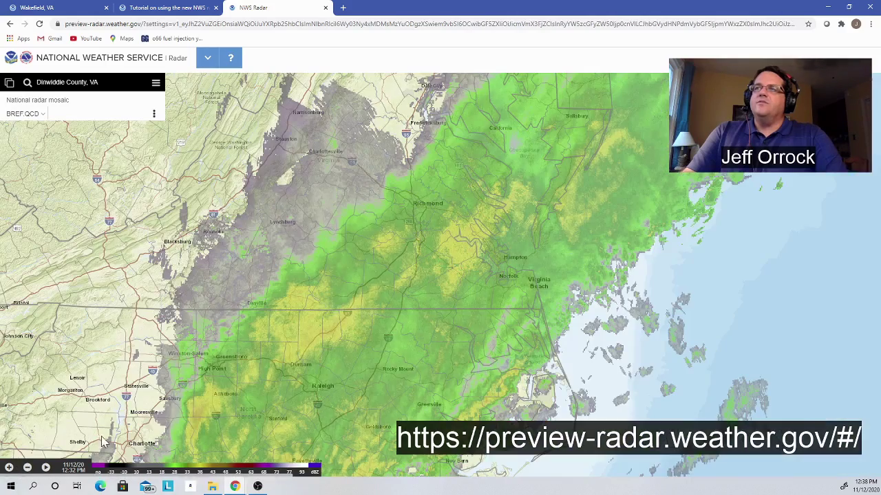
drag(378, 303, 389, 327)
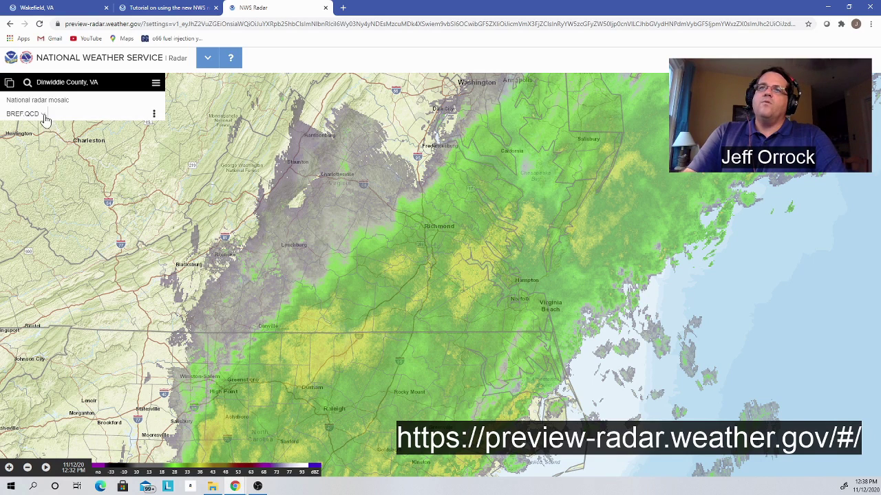
click(40, 116)
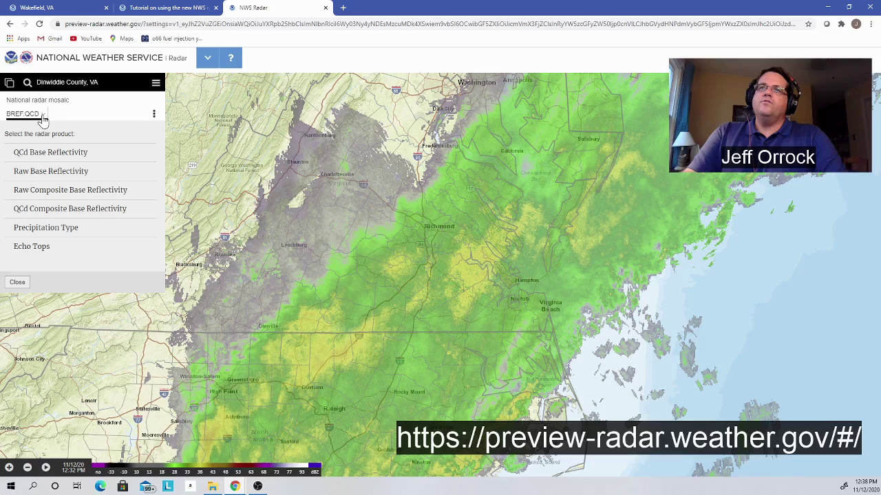
click(42, 172)
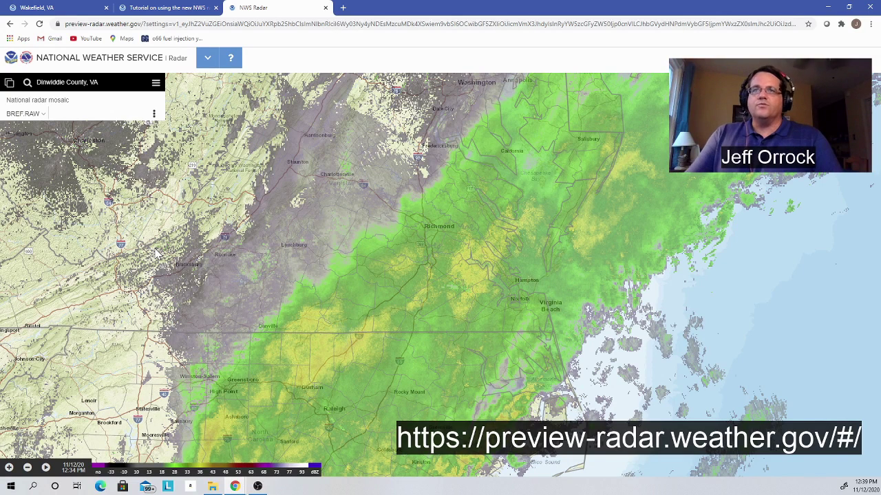
click(41, 114)
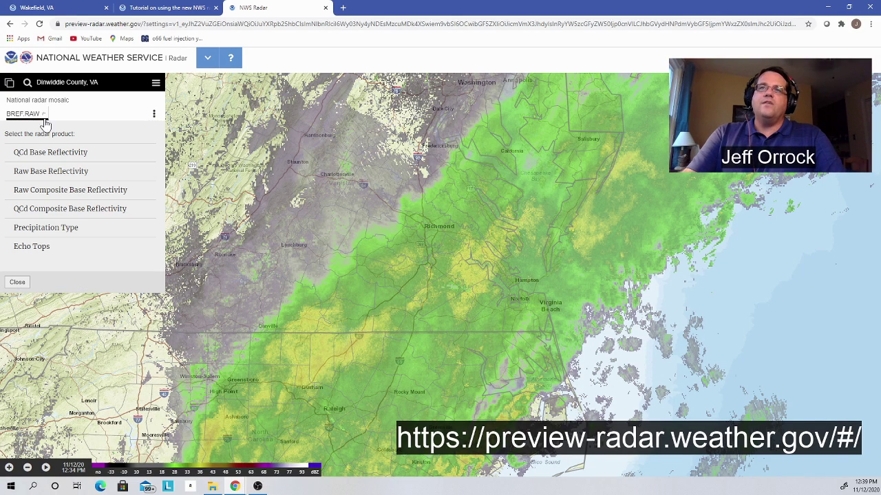
click(45, 157)
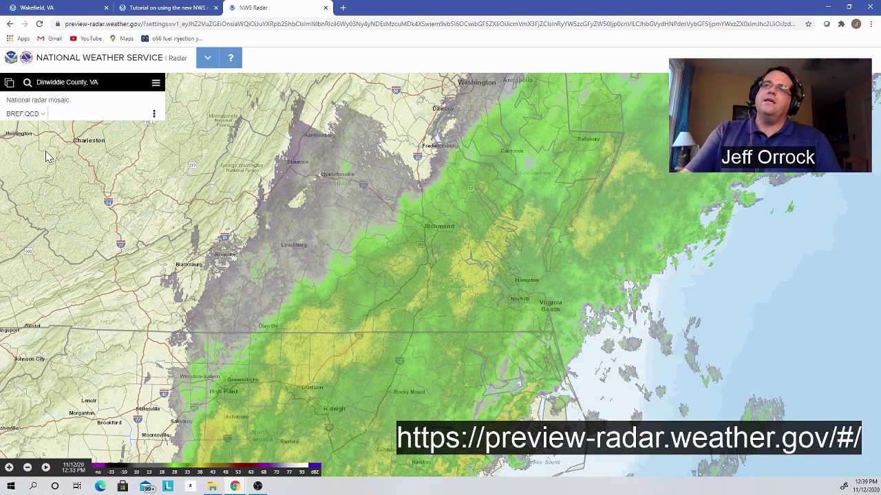
Step: Show the Precipitation Type product on the National radar mosaic and return to QCd Base Reflectivity
click(41, 115)
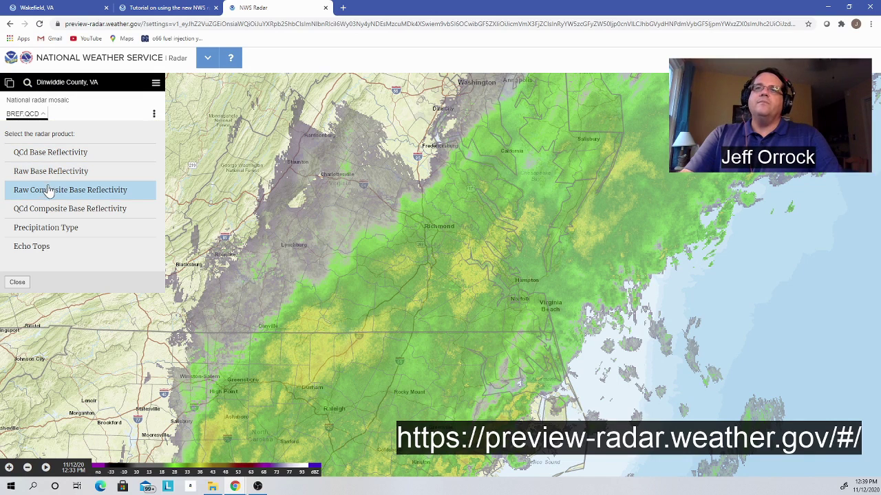
click(47, 234)
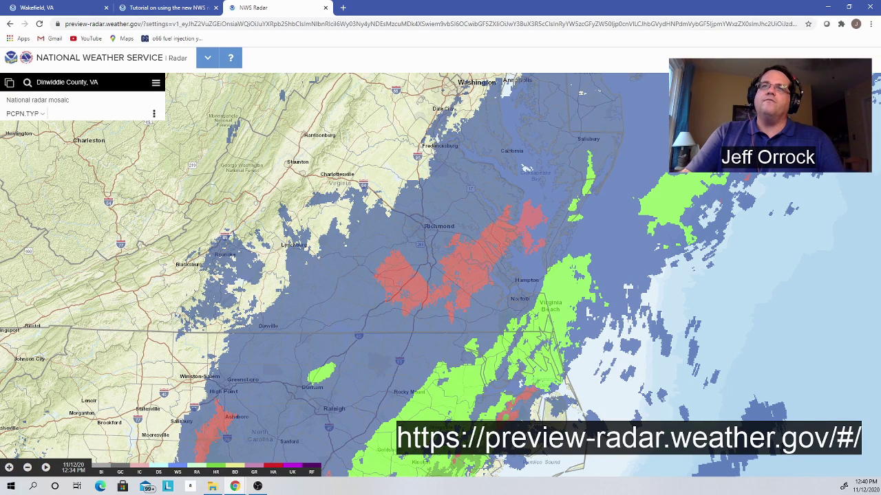
click(41, 116)
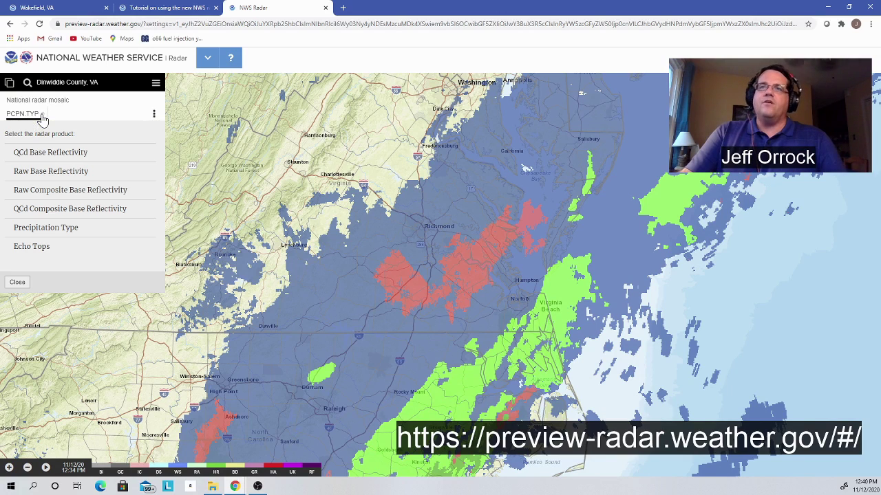
click(43, 153)
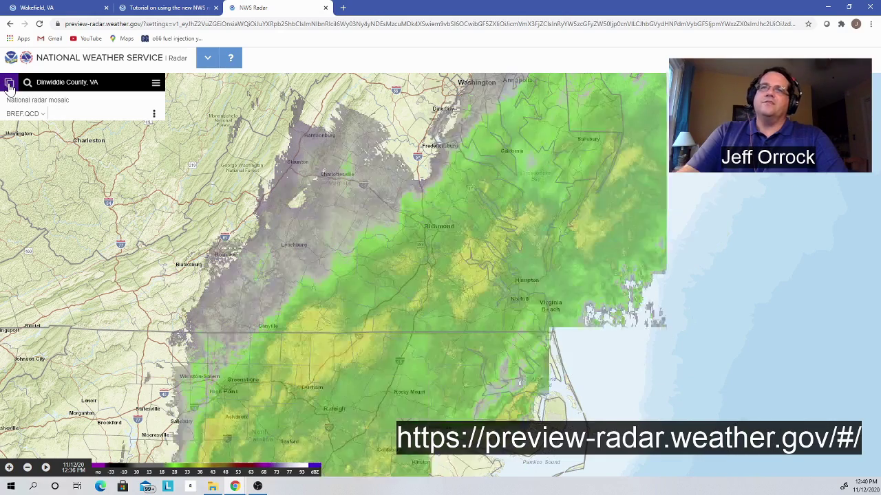
Step: Switch to the Radar station products view and select the KAKQ station in southeastern Virginia
click(9, 83)
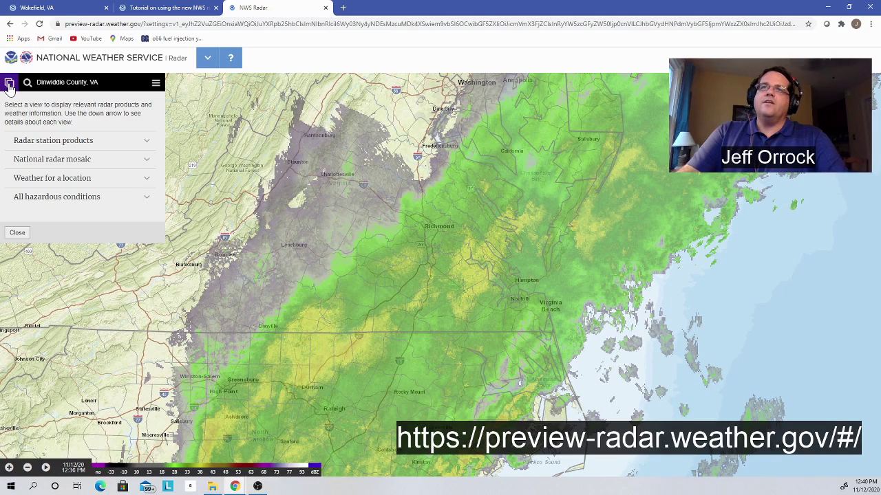
click(38, 147)
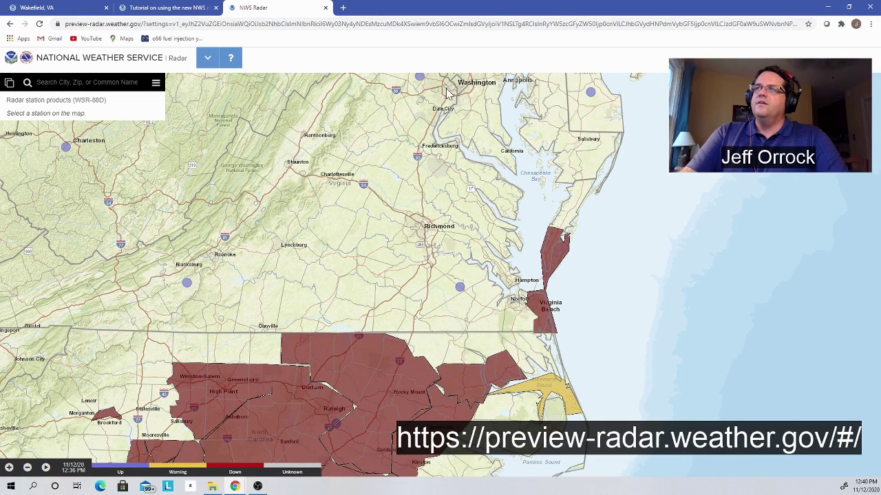
drag(435, 103, 440, 113)
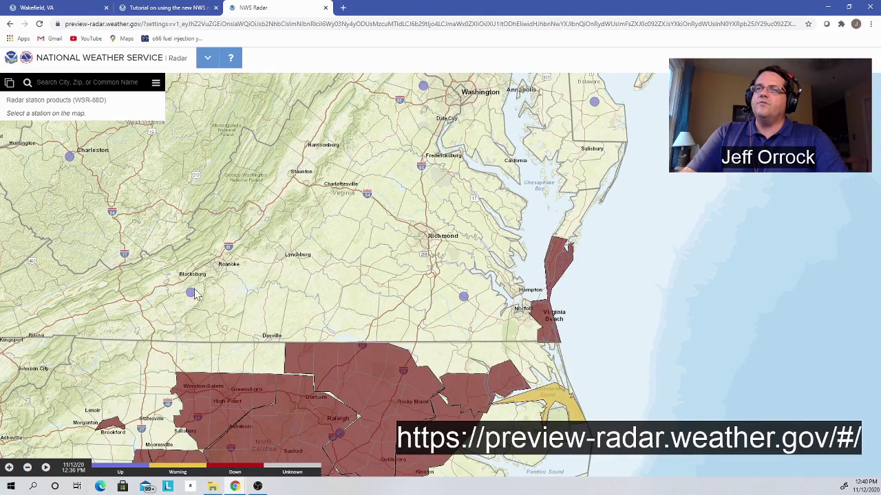
drag(265, 316, 271, 217)
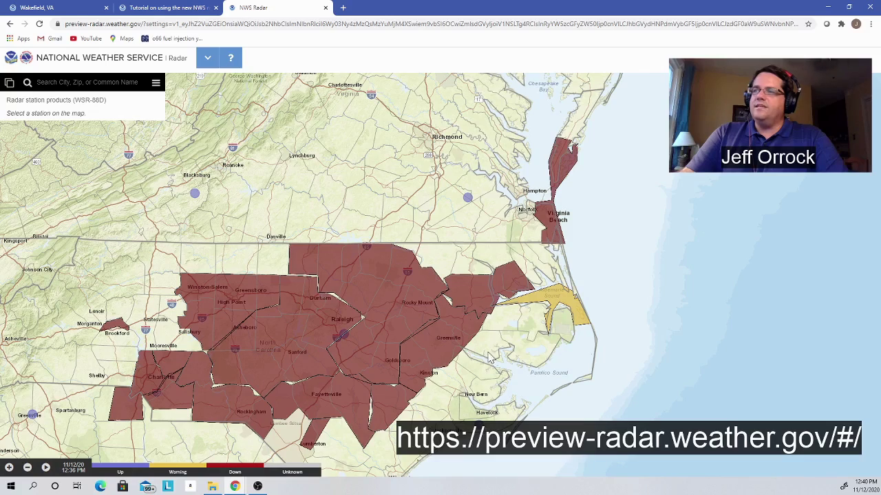
click(468, 199)
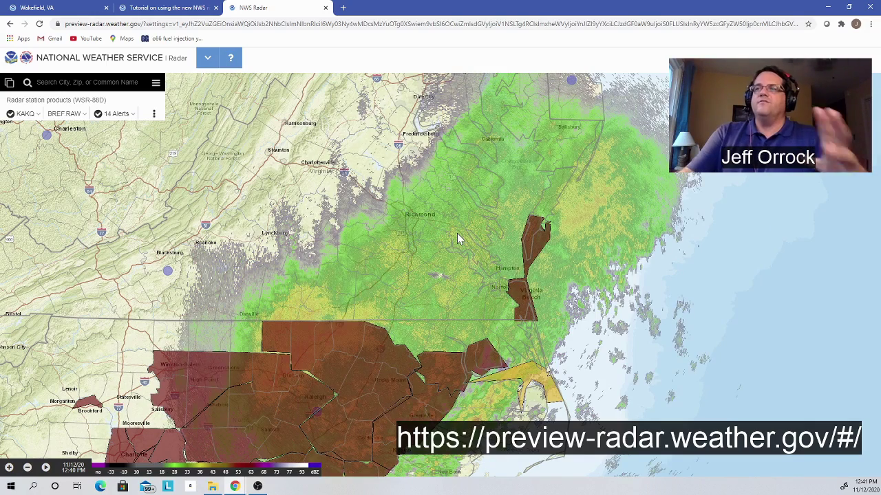
Step: Hide the Storm Based Warnings overlay for the KAKQ local radar and close the overlay options
click(158, 114)
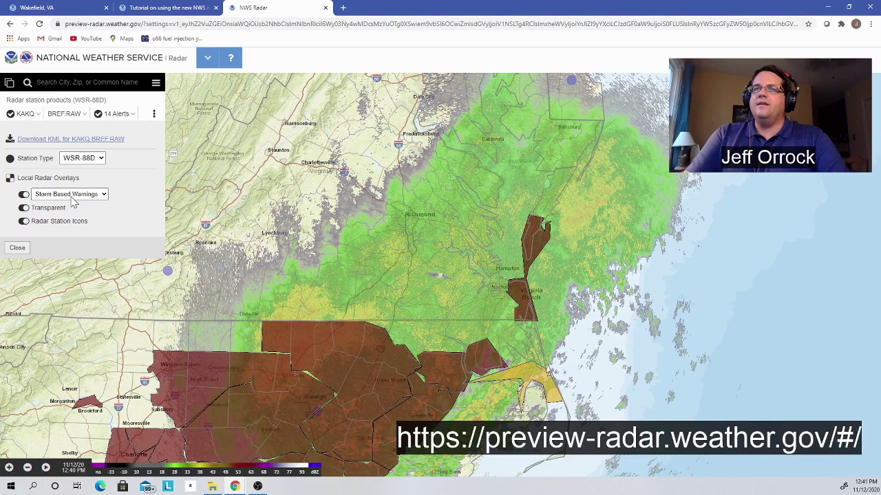
click(24, 195)
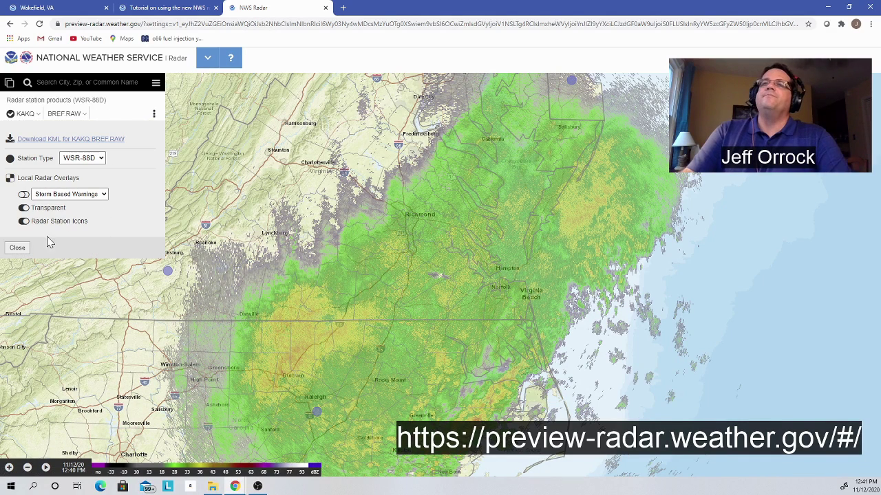
click(19, 249)
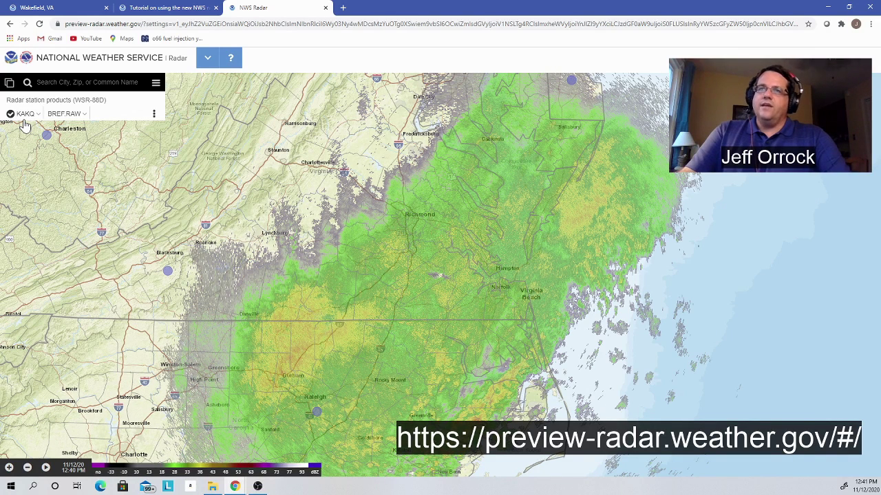
Step: Change the KAKQ radar product to Super Resolution Base Velocity and look closer at the velocities around the station
click(83, 115)
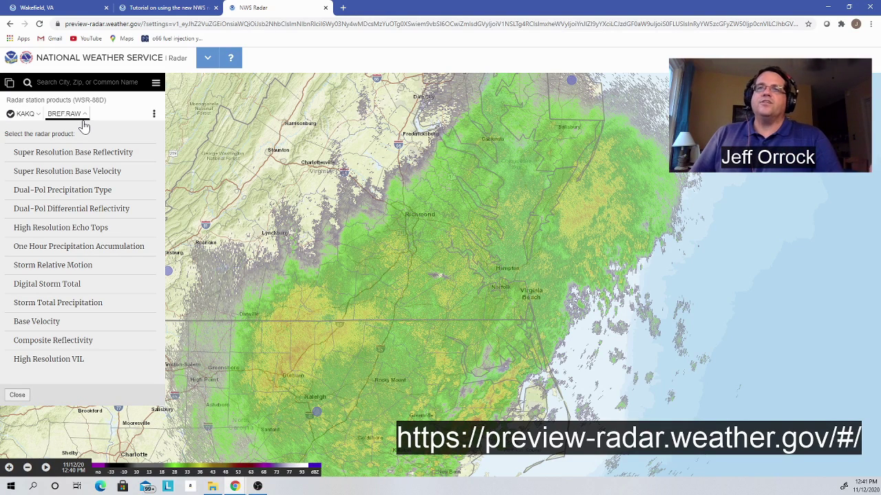
click(120, 175)
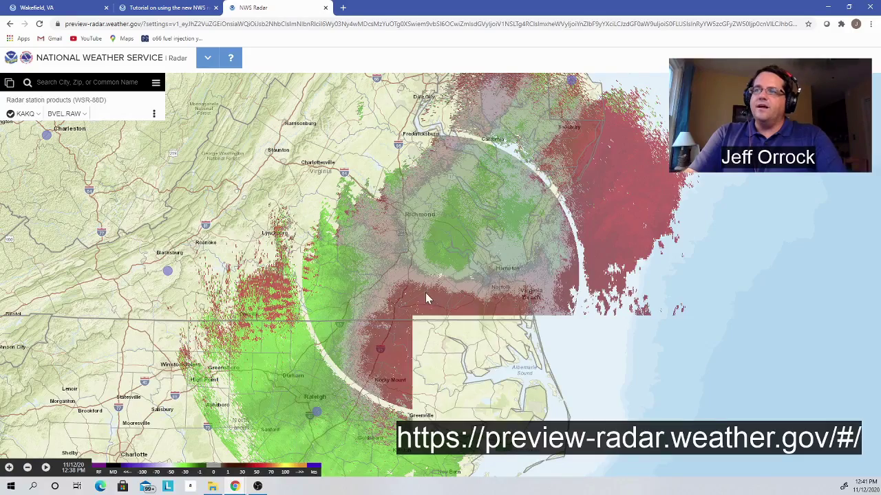
scroll(441, 300, up, 2)
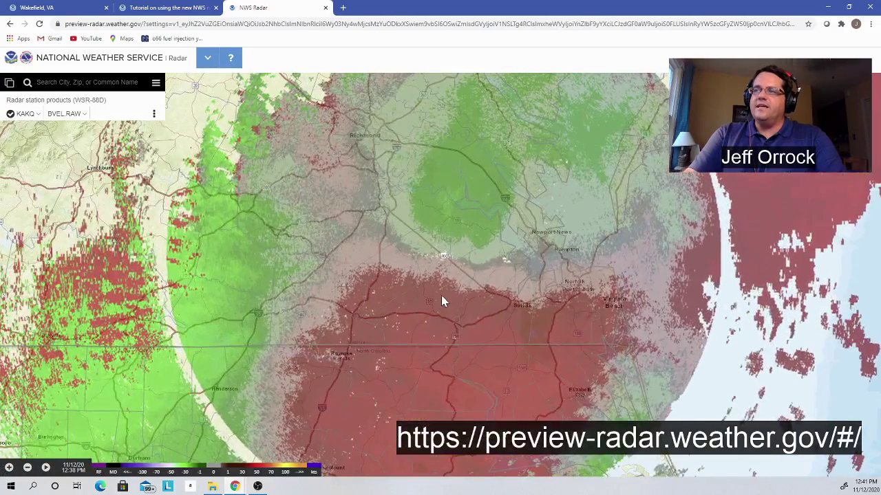
drag(439, 300, 416, 316)
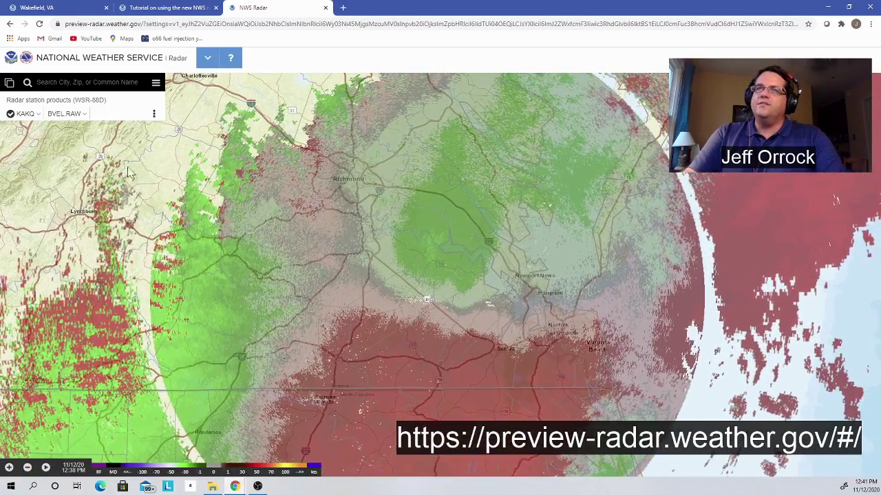
Step: Show the KAKQ station's One Hour Precipitation Accumulation across its full coverage area, followed by its Storm Total Precipitation product
click(82, 115)
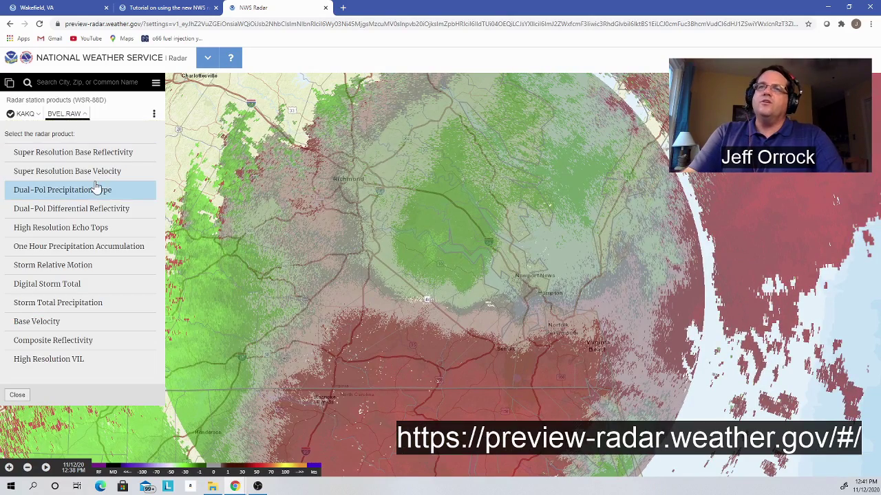
click(96, 246)
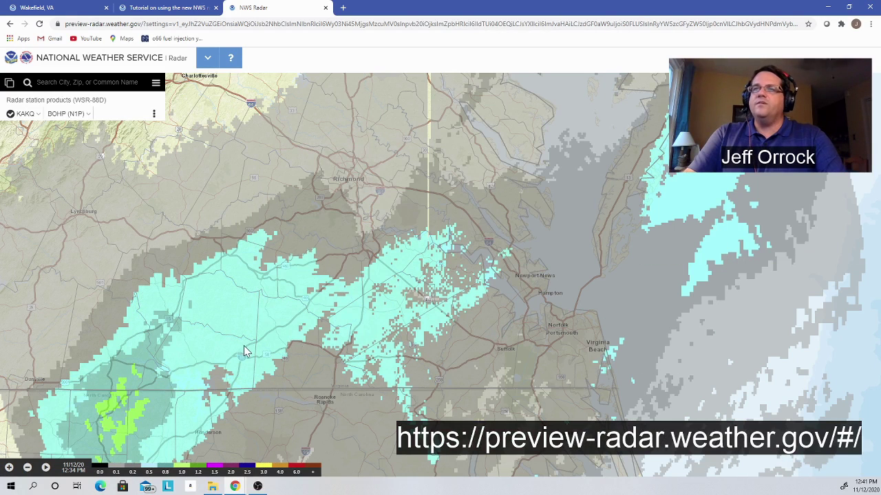
click(27, 467)
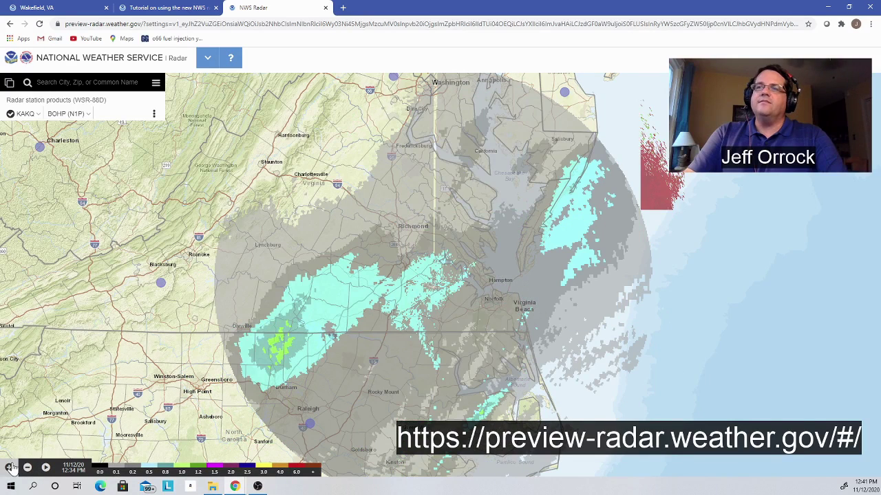
click(92, 117)
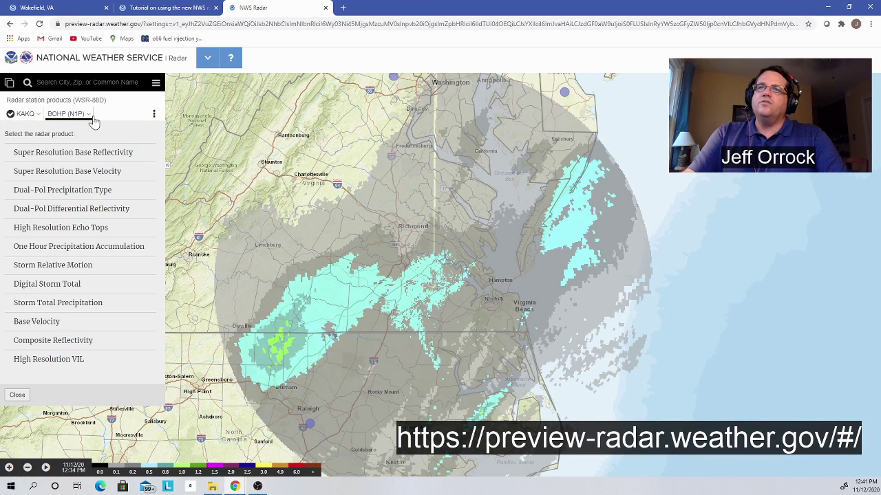
click(88, 307)
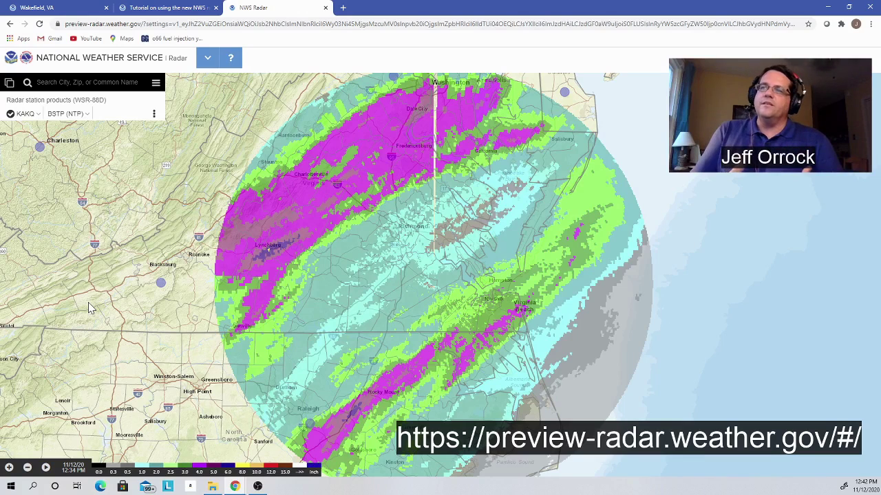
Step: Display Composite Reflectivity for the KAKQ station, followed by Super Resolution Base Reflectivity for comparison
click(84, 114)
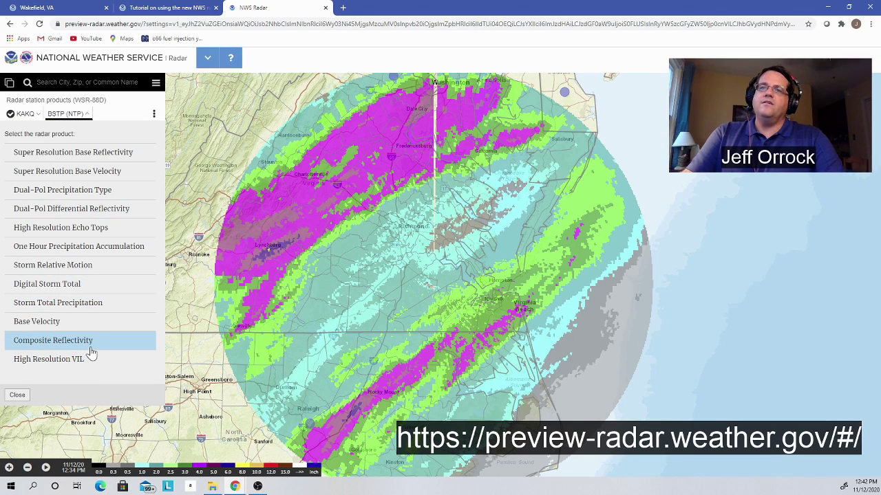
click(53, 340)
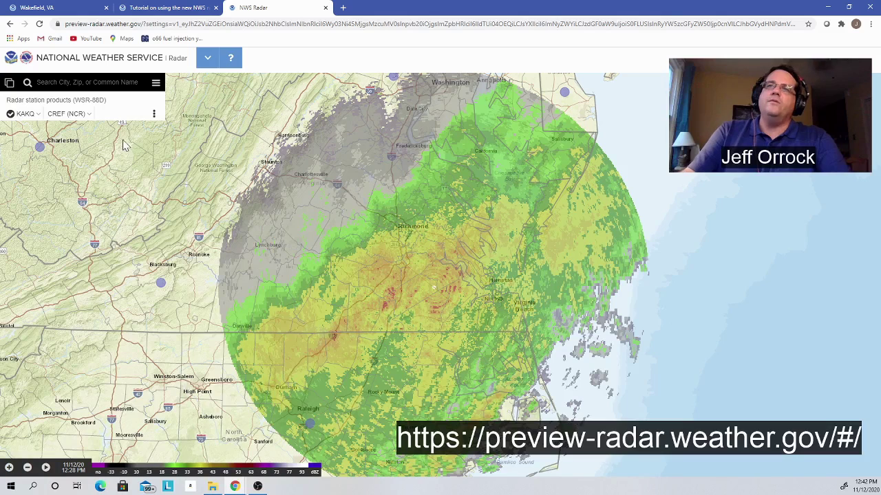
click(92, 115)
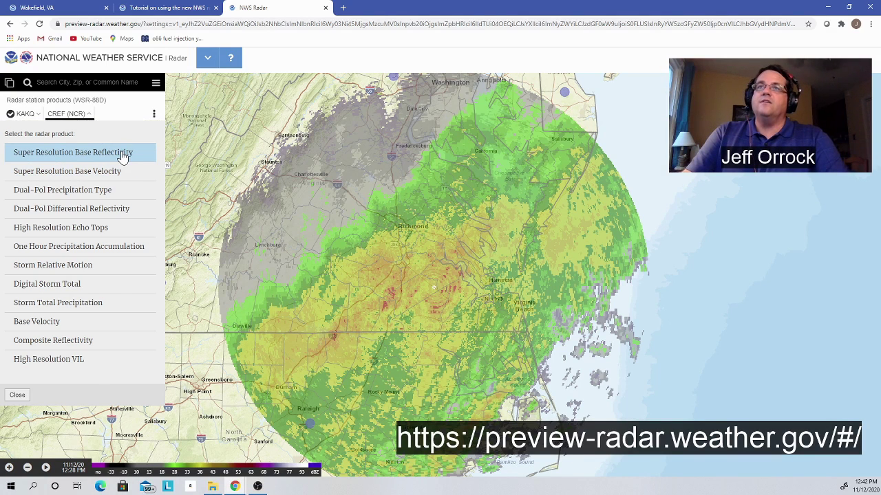
click(122, 157)
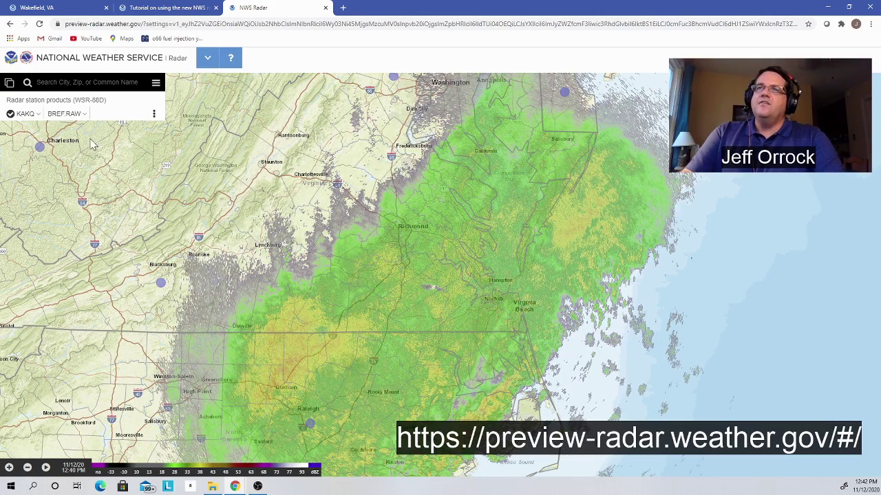
Step: Change the radar product to Base Velocity and select the KLWX station near Washington, bringing its coverage into view
click(81, 117)
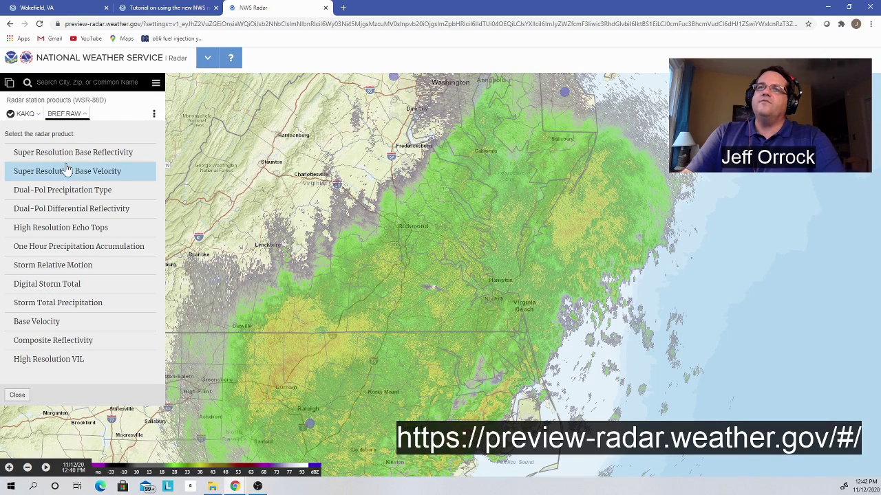
click(41, 321)
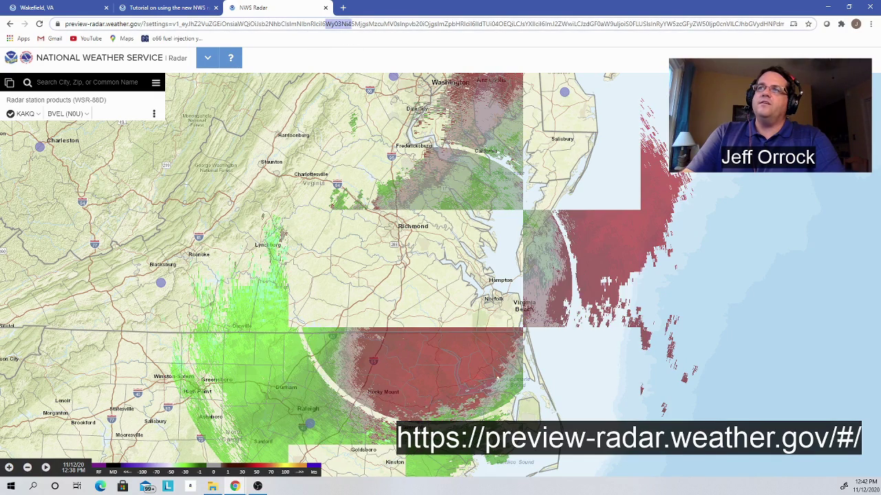
drag(341, 24, 375, 33)
drag(308, 148, 331, 137)
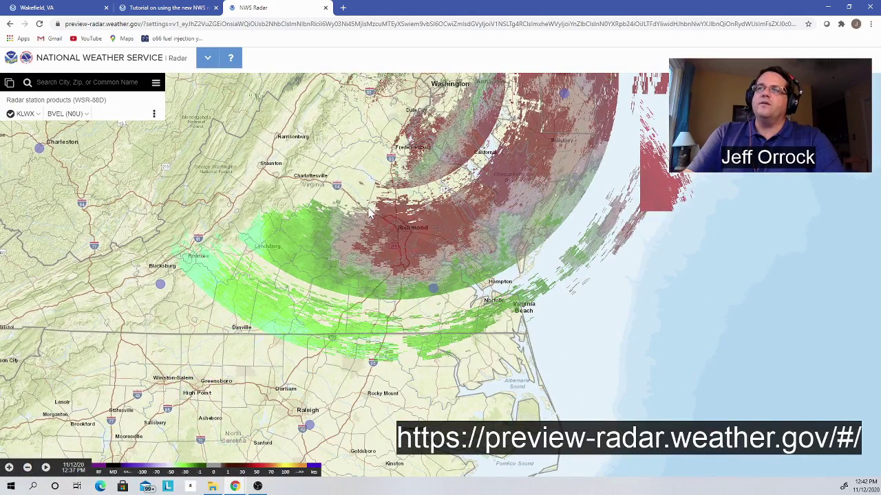
drag(327, 149, 426, 316)
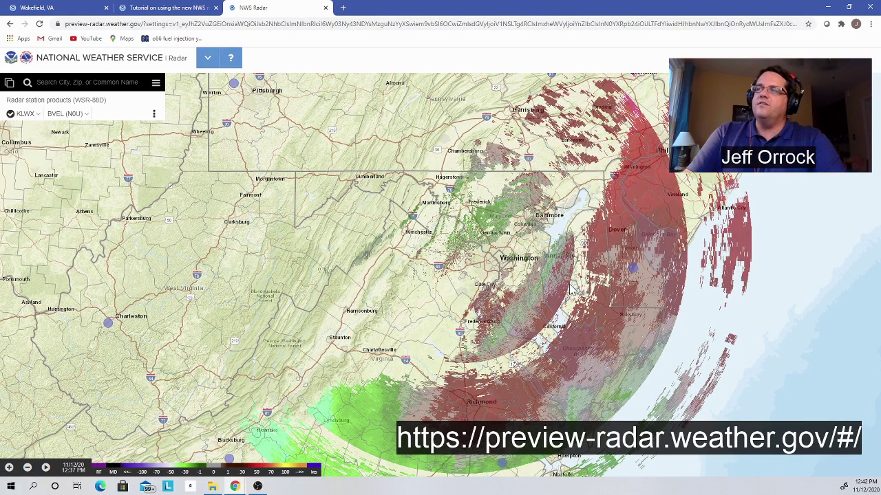
Step: Select the KDOX radar station in Delaware and display its Super Resolution Base Reflectivity
click(633, 271)
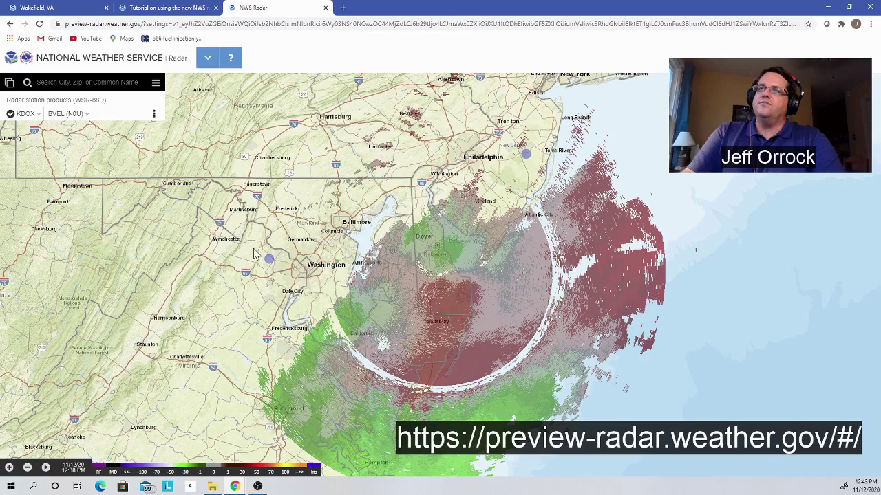
click(84, 117)
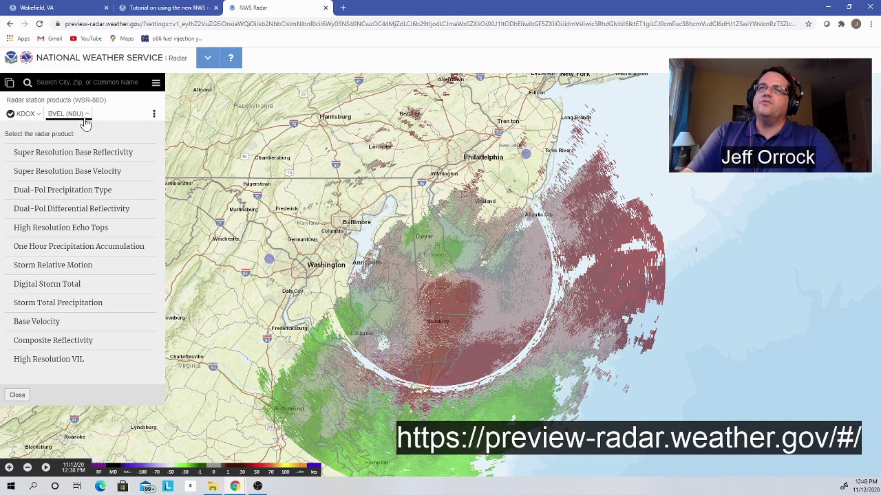
click(77, 155)
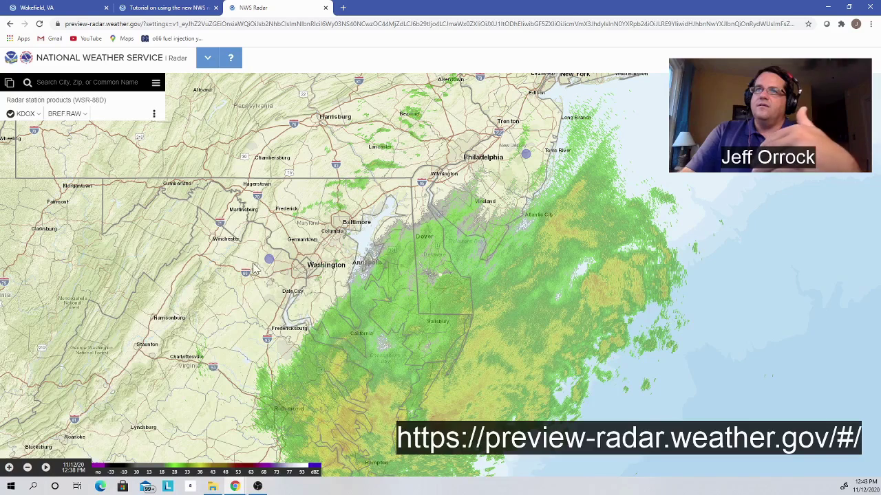
Step: Select the KFCX radar station near Blacksburg in southwestern Virginia and look over its reflectivity coverage
click(8, 84)
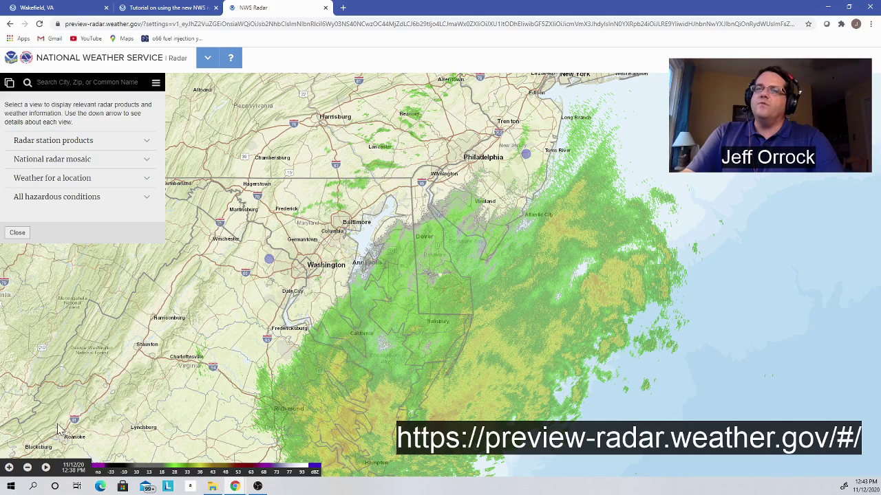
drag(152, 432, 204, 386)
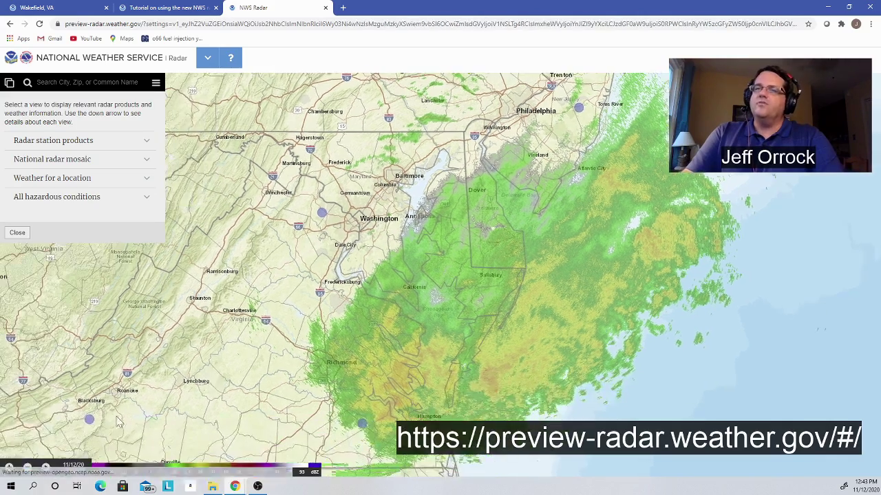
click(89, 421)
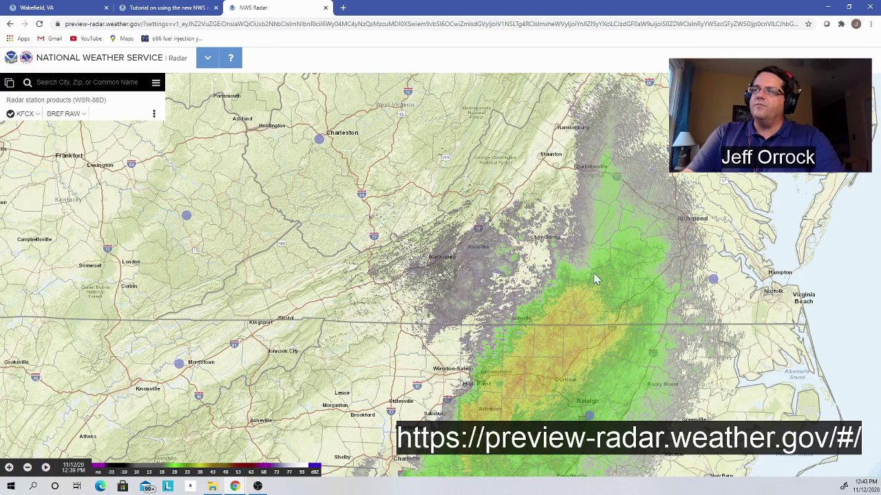
drag(604, 259, 545, 283)
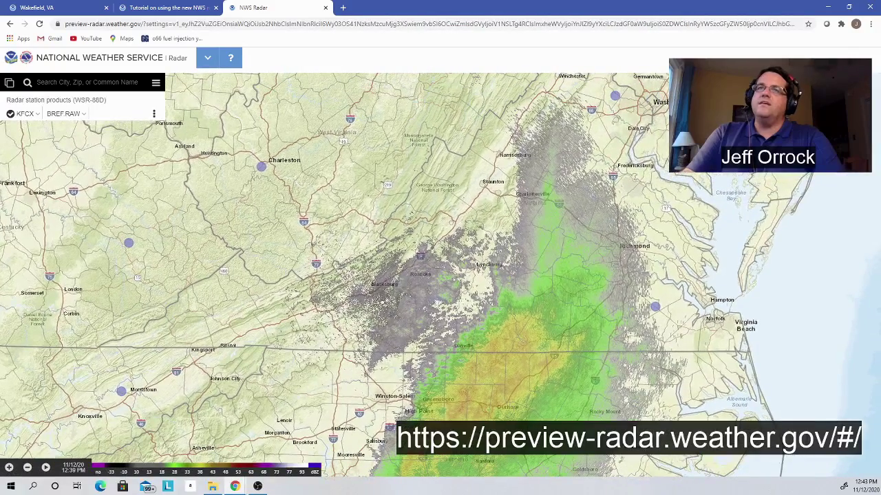
Step: Switch to the National radar mosaic view and hide its Storm Based Warnings overlay over Virginia
click(8, 82)
click(24, 161)
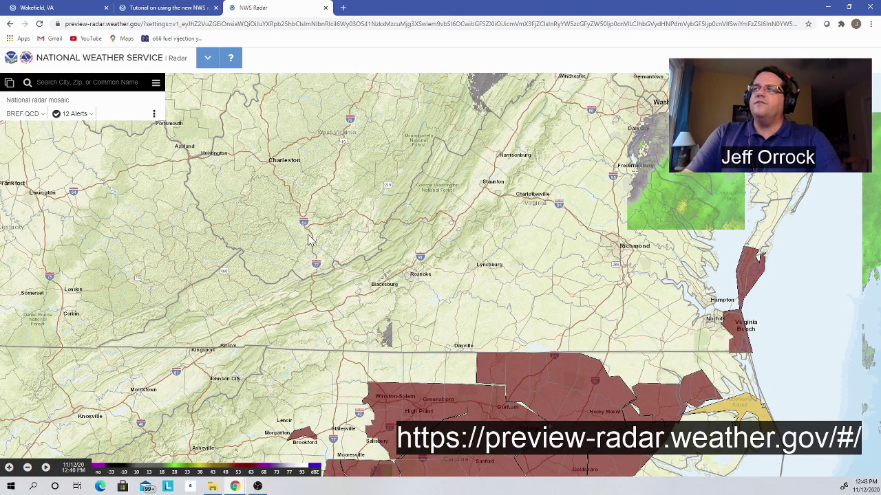
drag(616, 313, 523, 289)
click(154, 115)
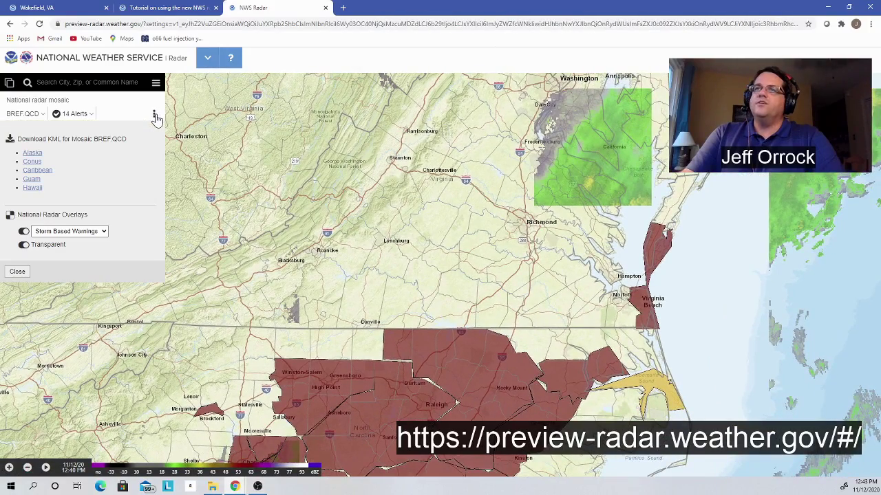
click(24, 231)
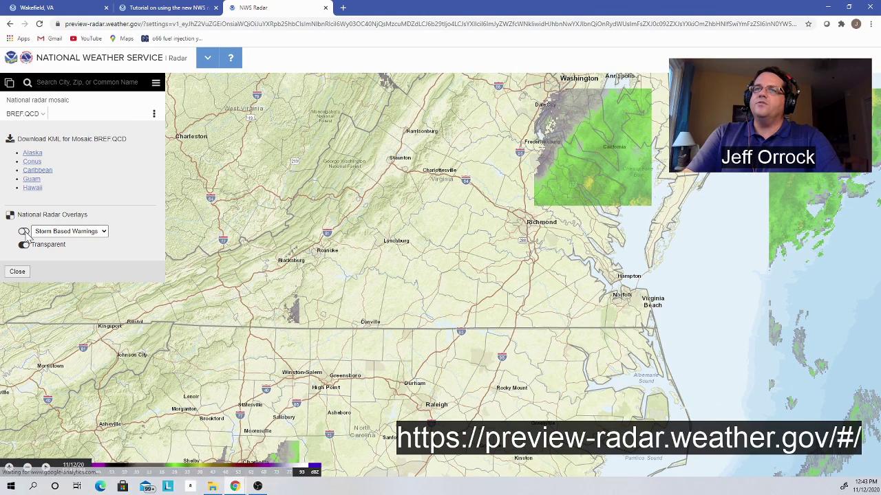
click(19, 271)
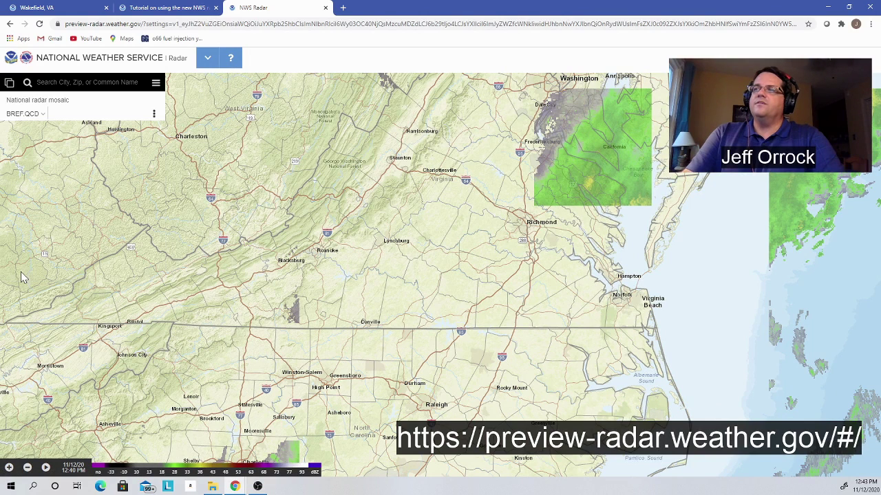
drag(342, 321, 333, 313)
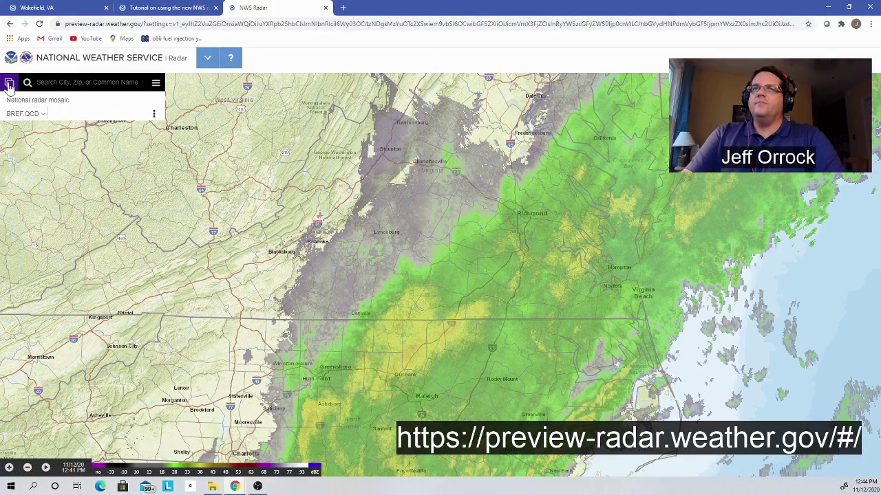
Step: Switch to the Weather for a location view and select Northeast Virginia Beach, Virginia, on the map
click(9, 84)
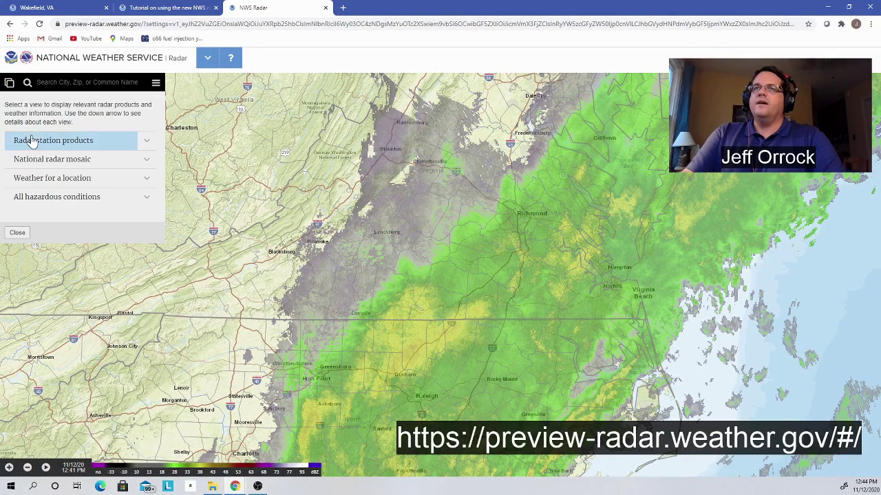
click(39, 182)
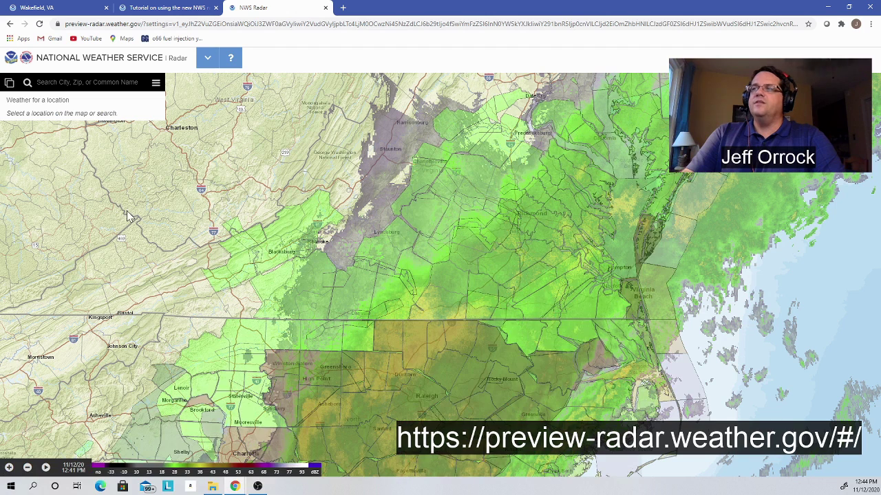
click(636, 288)
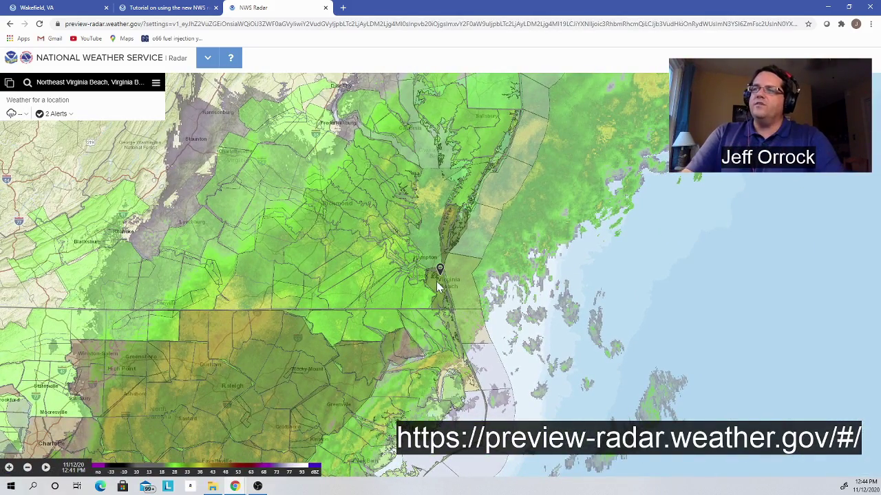
scroll(436, 286, up, 1)
scroll(436, 282, up, 1)
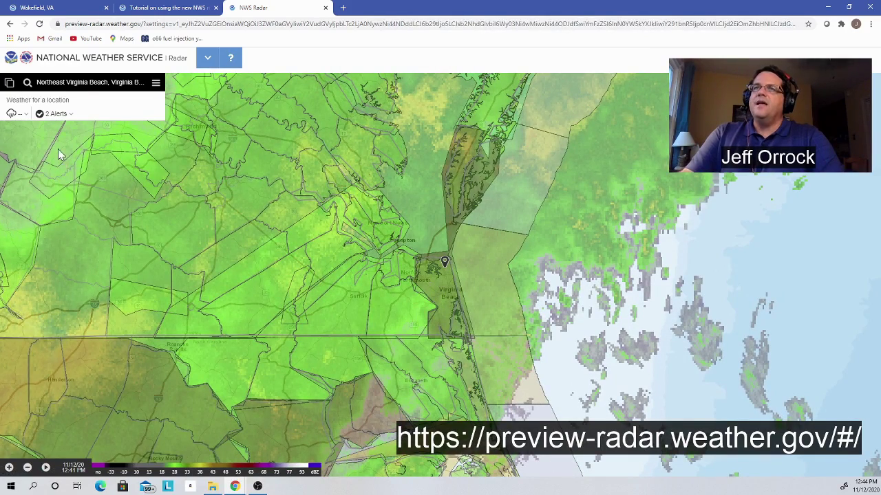
Step: View the forecast for Northeast Virginia Beach and expand the Flash Flood Warning among its alerts
click(25, 117)
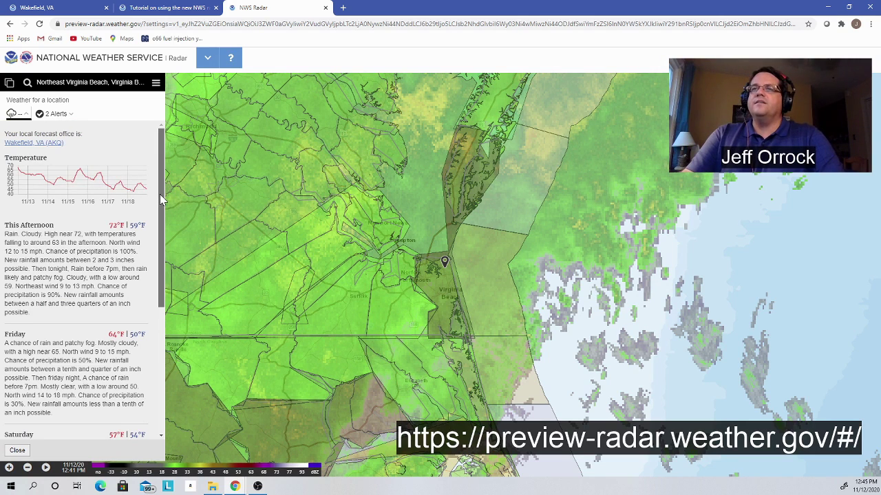
click(69, 114)
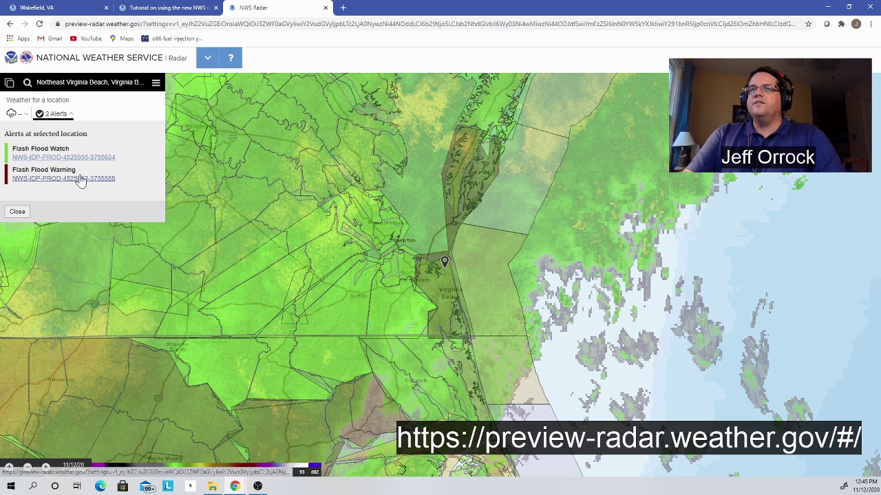
click(38, 182)
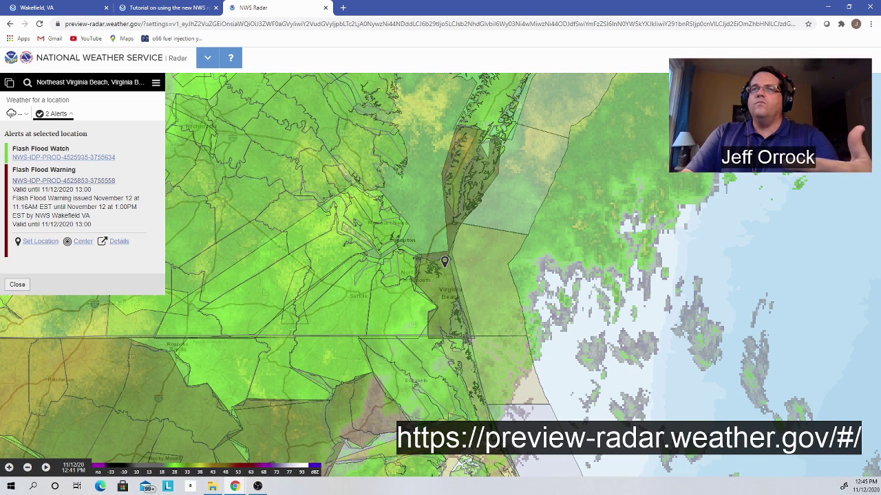
Step: Read the full details page of the Flash Flood Warning and return to the radar map
click(119, 242)
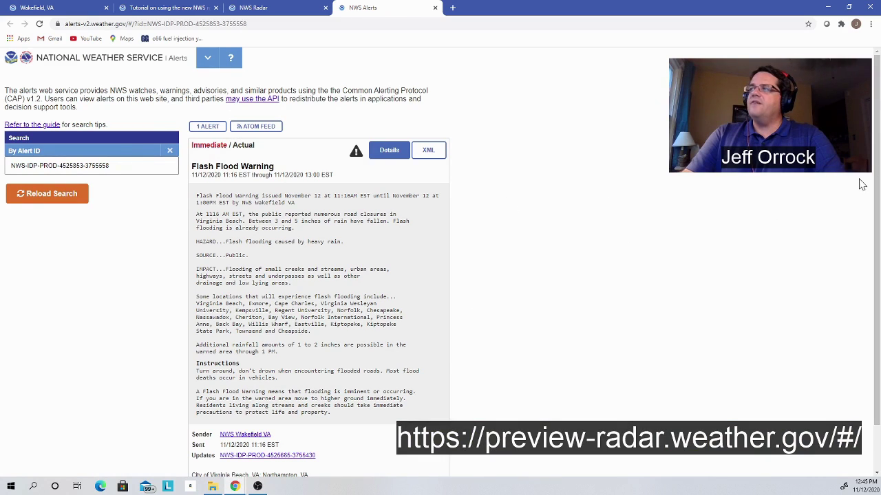
scroll(877, 180, down, 2)
scroll(877, 180, up, 2)
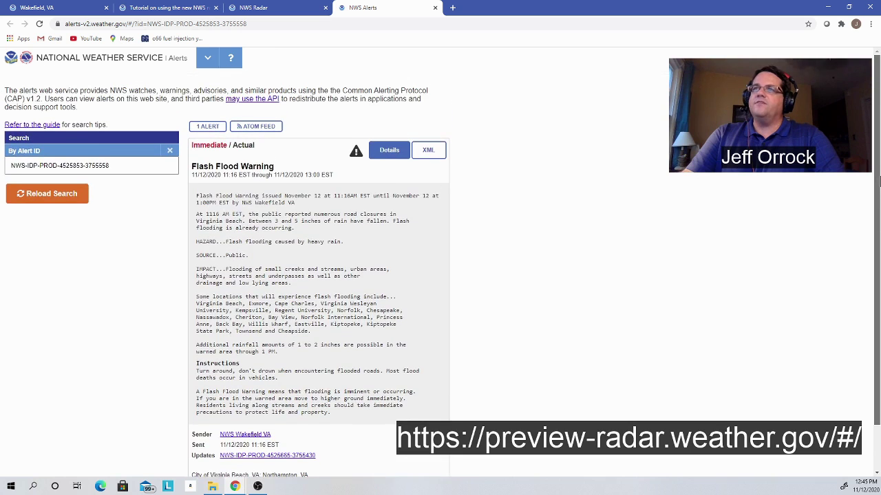
click(434, 8)
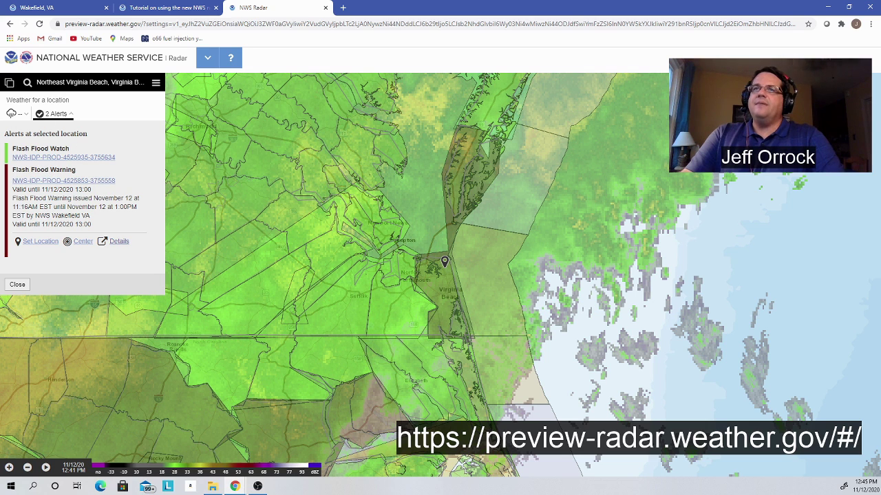
Step: Reopen the Weather for a location view and select Richmond, Virginia, on the map as the location
click(9, 85)
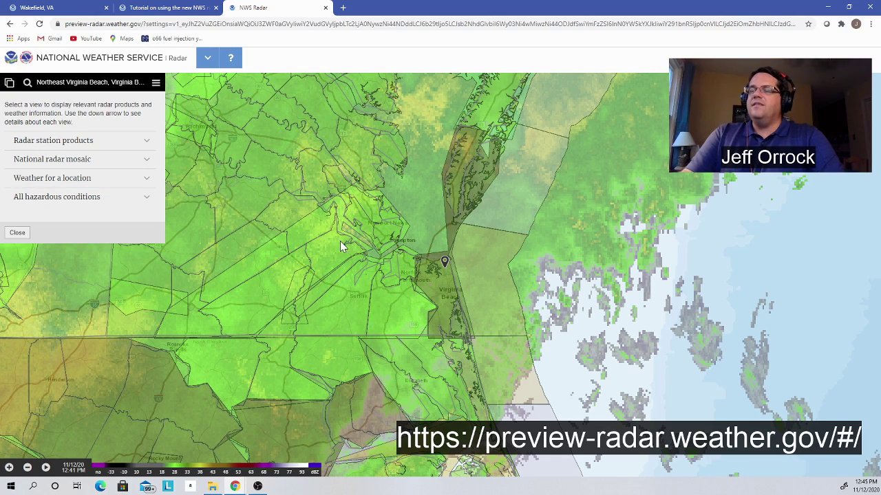
drag(336, 241, 410, 286)
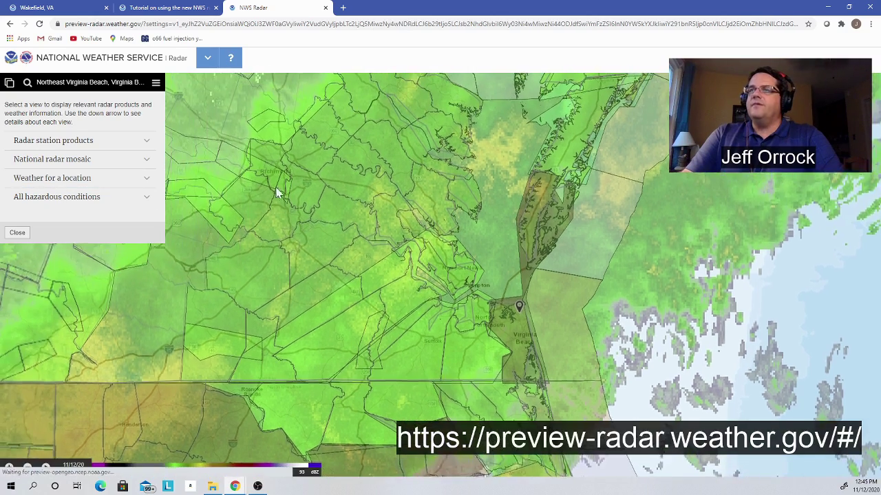
scroll(274, 175, up, 1)
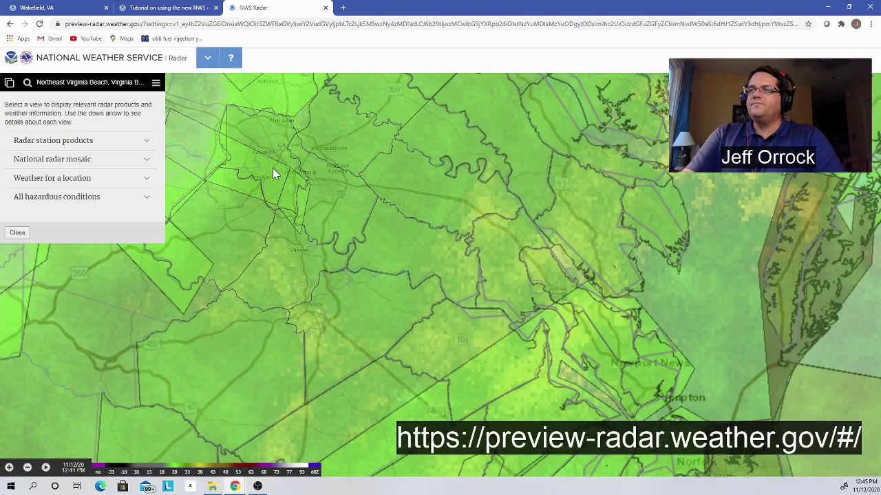
drag(305, 191, 333, 214)
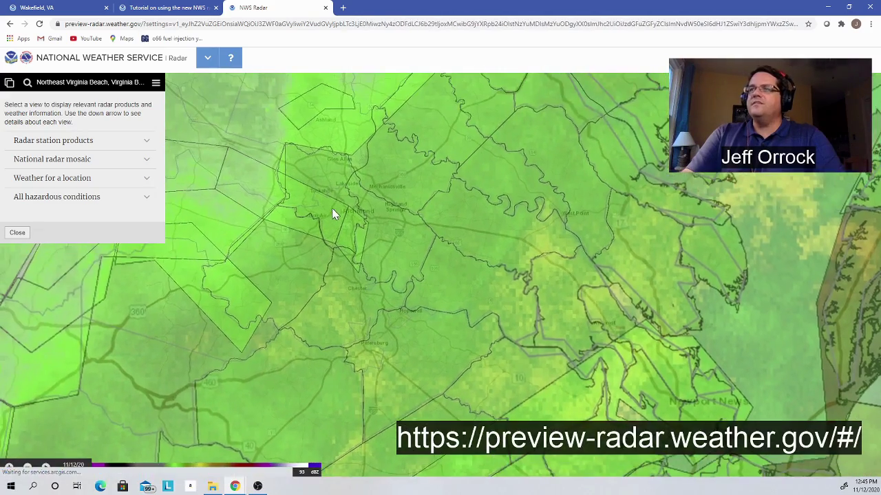
click(46, 178)
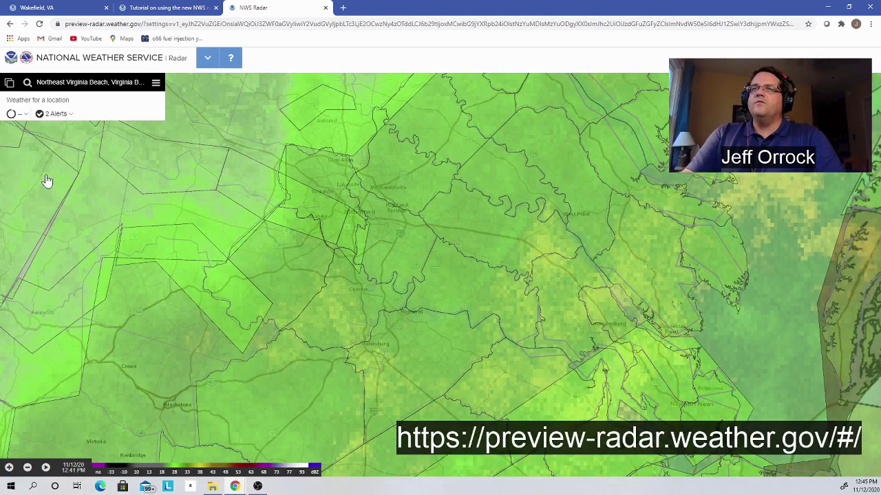
click(348, 211)
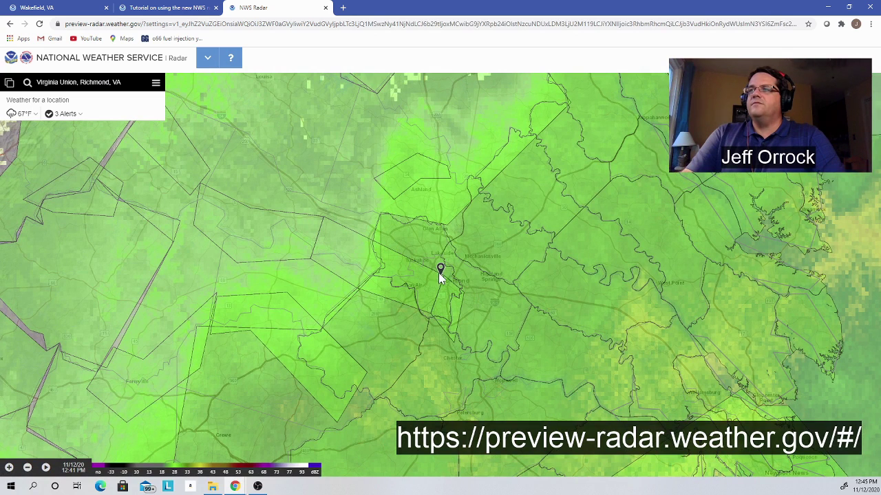
Step: View the forecast for the selected Richmond location and expand both Flood Warnings among its alerts
click(35, 115)
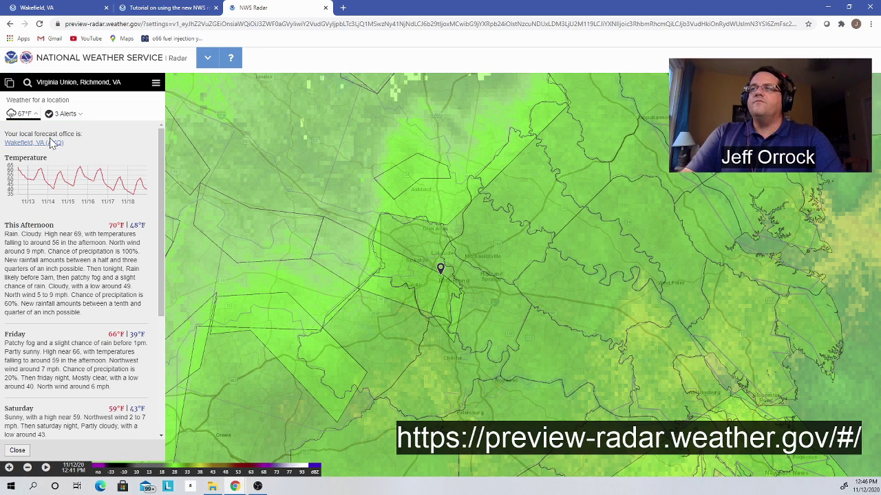
drag(160, 168, 202, 225)
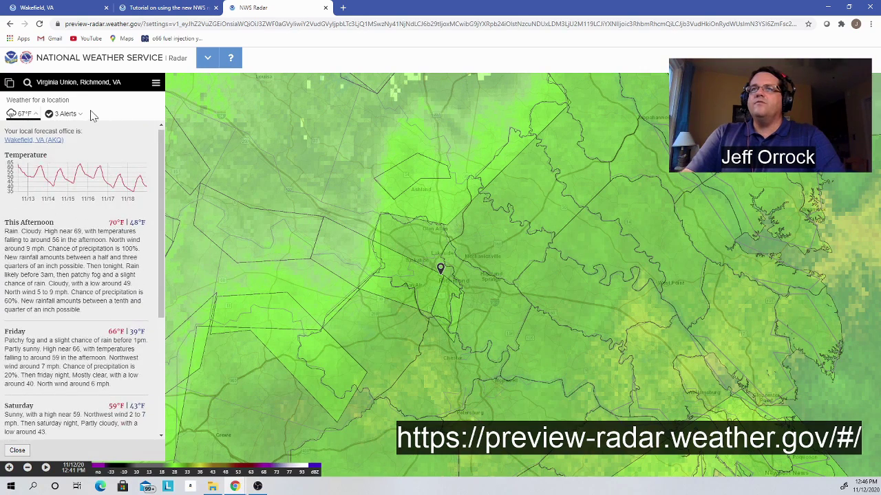
click(67, 114)
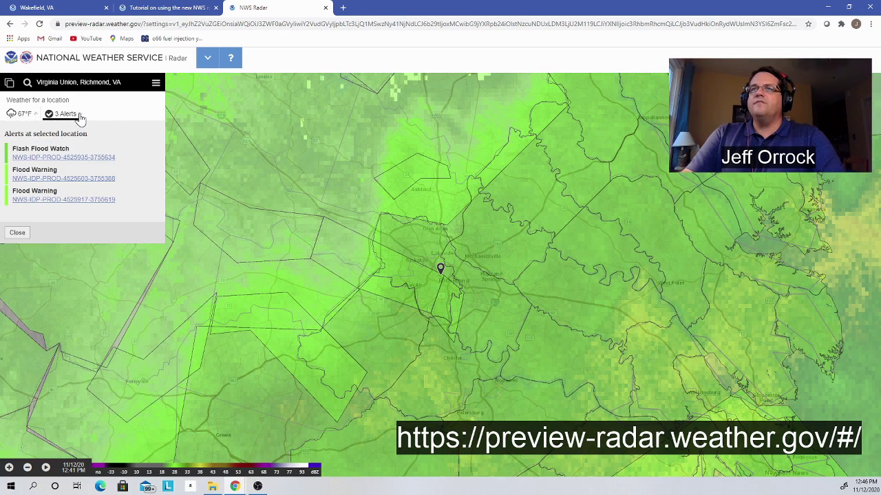
click(70, 179)
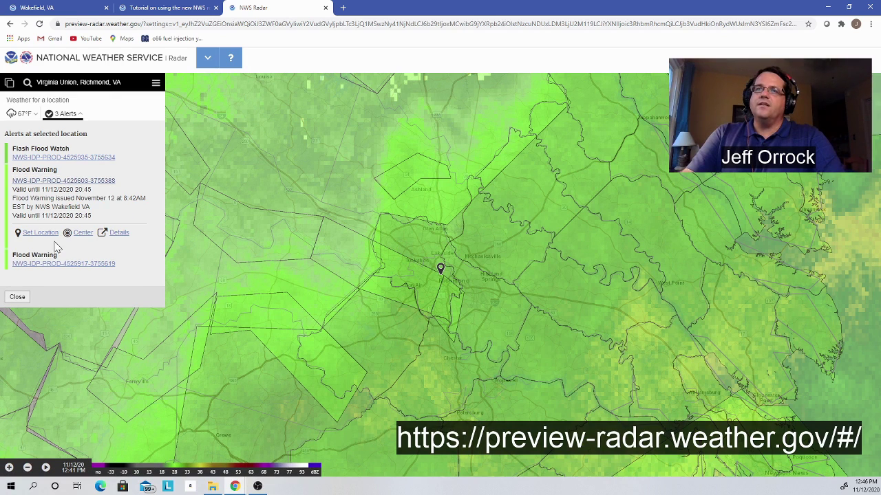
click(46, 265)
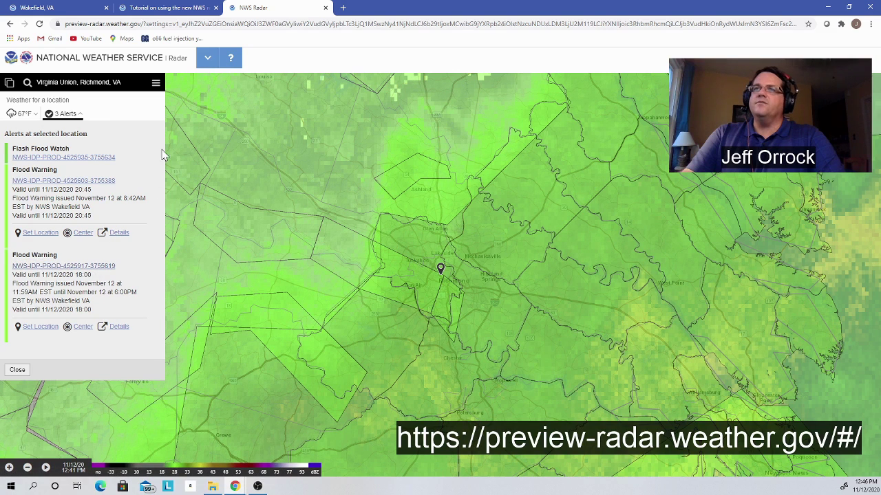
Step: Switch back to the National radar mosaic view and show the region covering Virginia and northern North Carolina
click(9, 82)
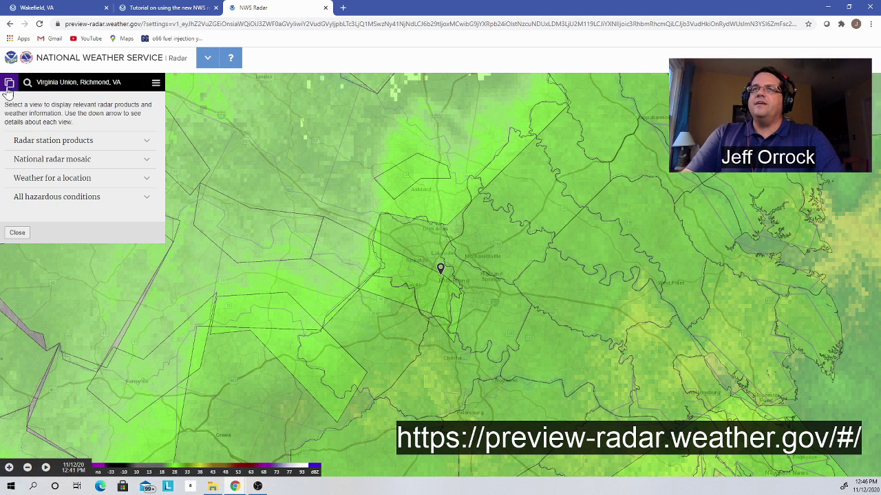
click(49, 161)
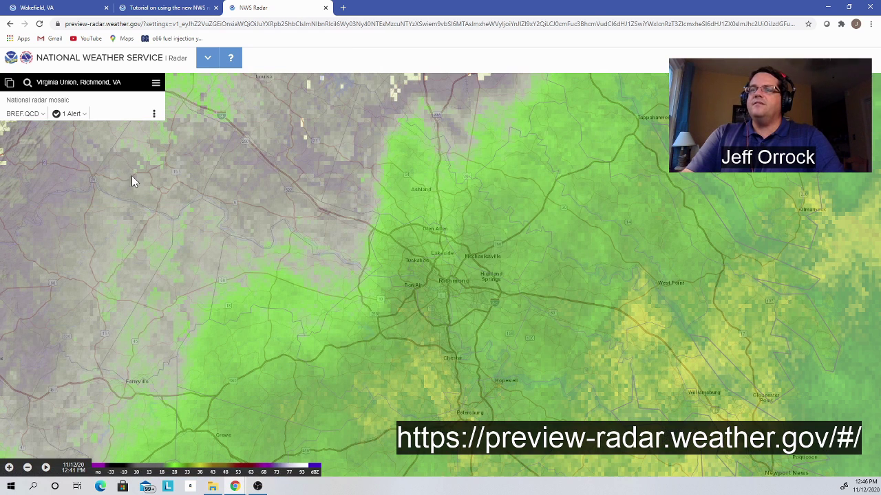
click(28, 468)
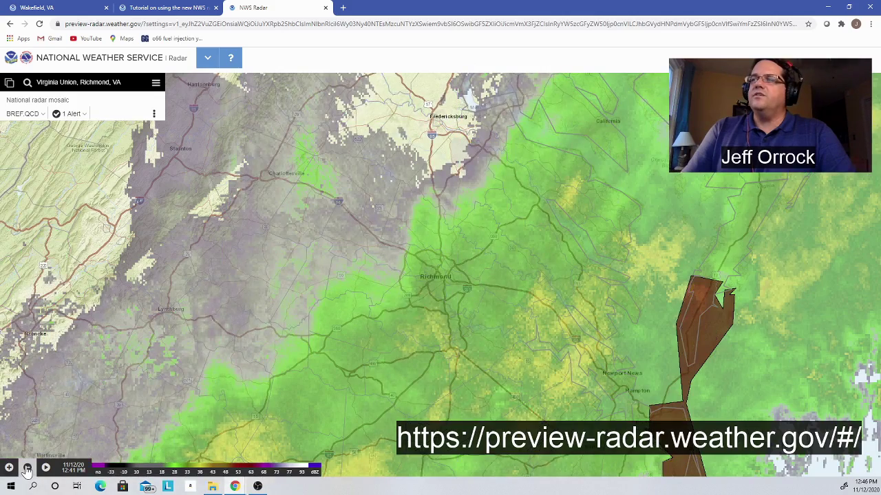
drag(467, 399, 489, 324)
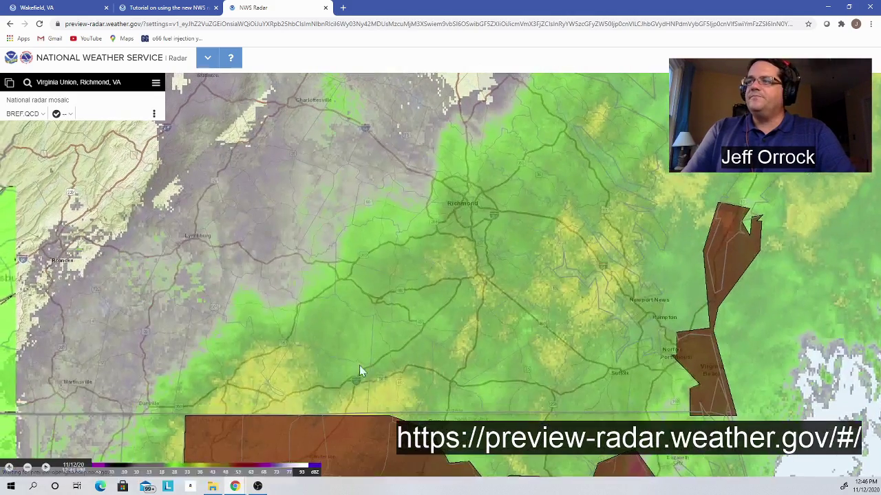
click(27, 467)
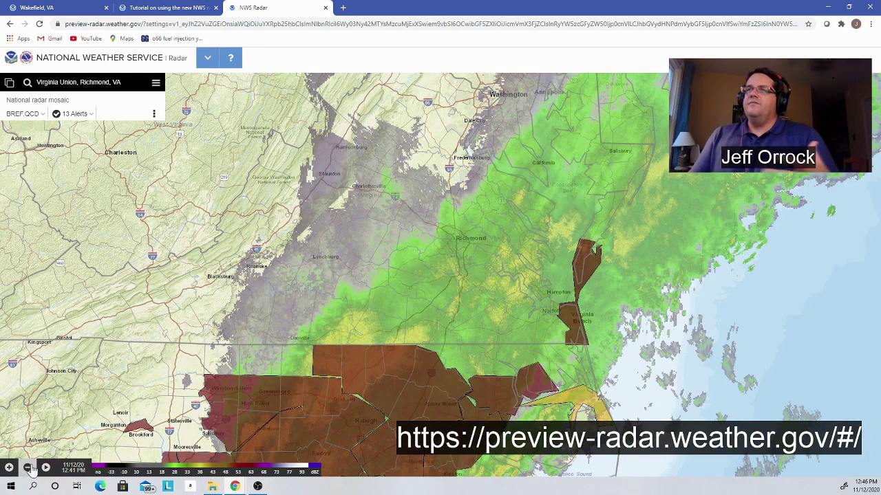